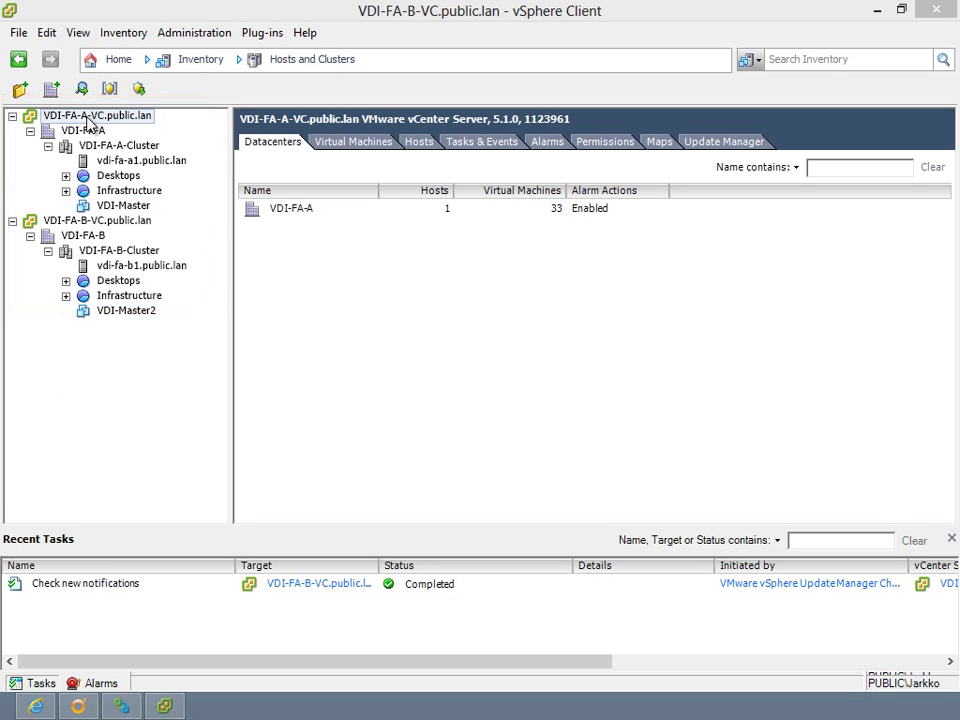
# Step: View the summaries of VDI-FA-A-VC and VDI-FA-A-CON1 in the Infrastructure resource pool of VDI-FA-A-Cluster
pyautogui.click(66, 190)
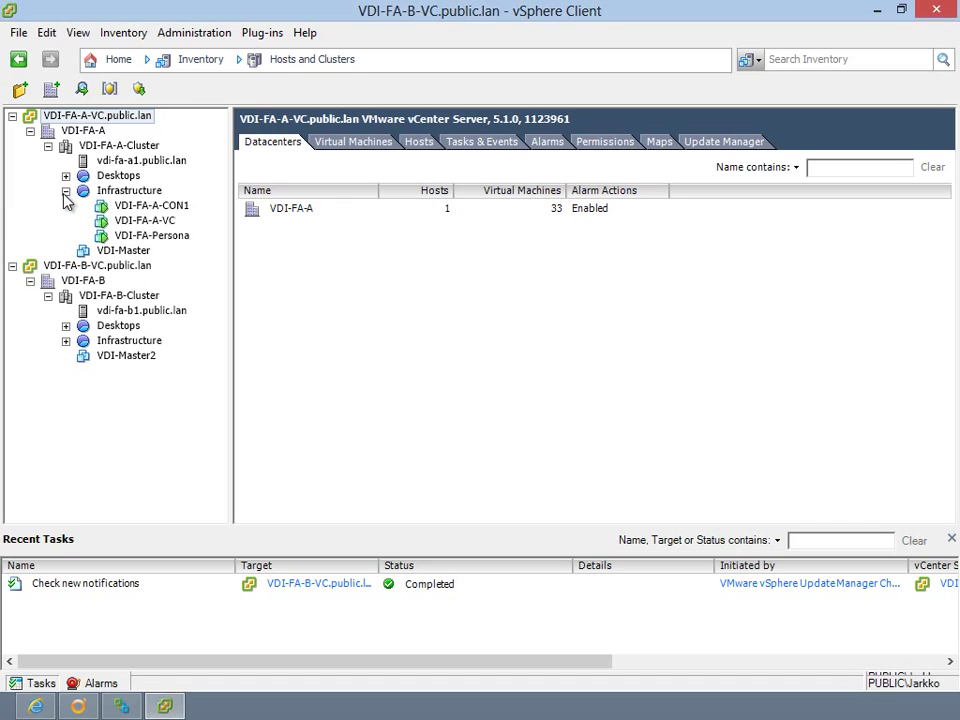
pyautogui.click(142, 222)
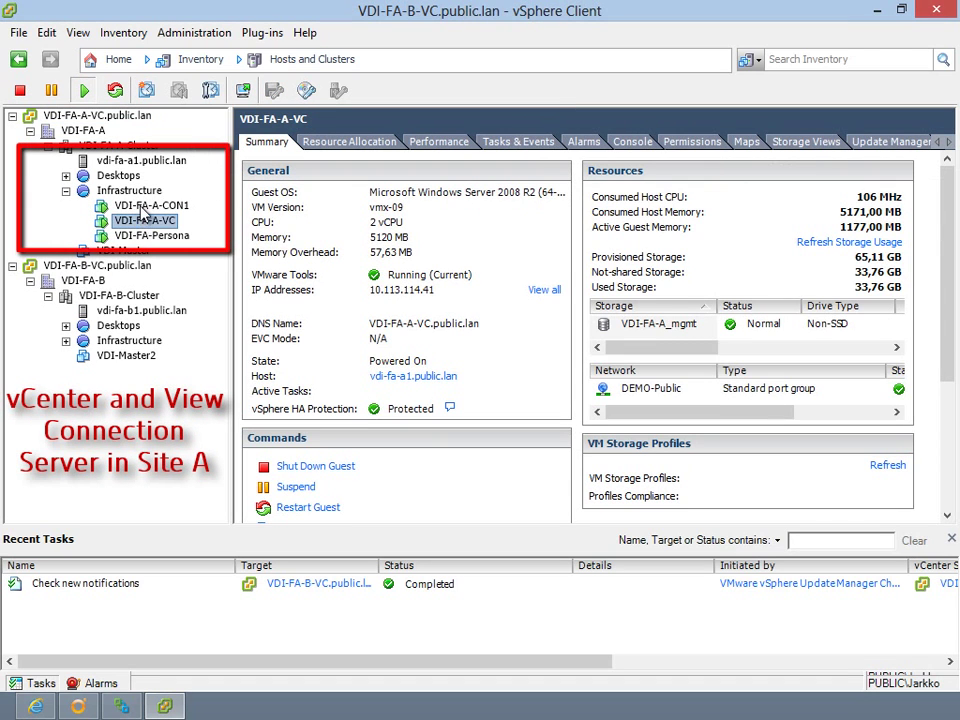
pyautogui.click(145, 205)
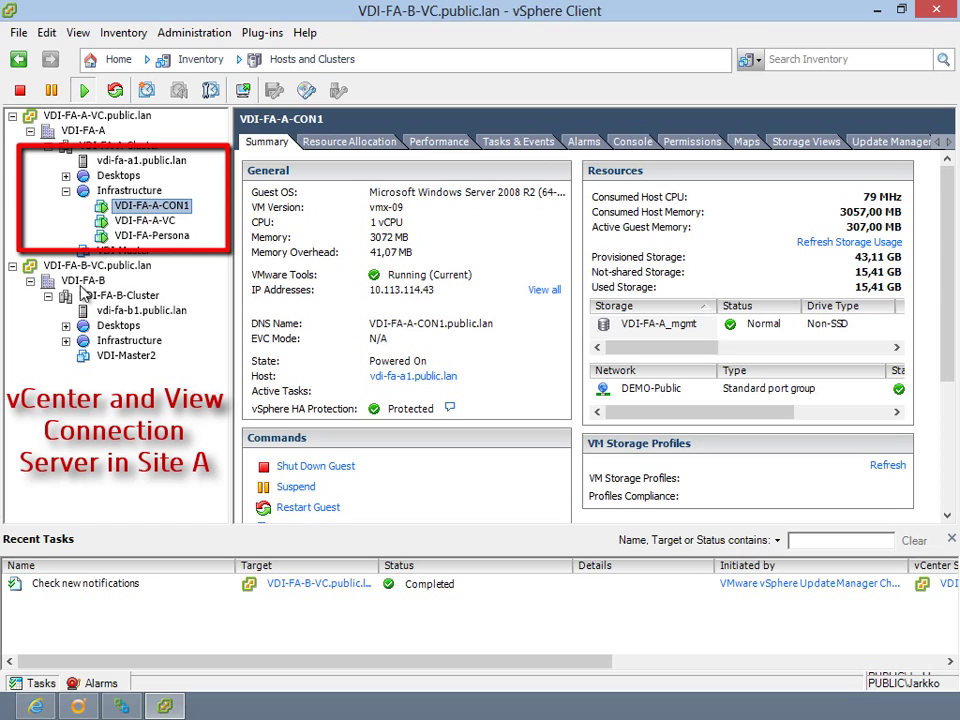
# Step: View the summaries of VDI-FA-B-VC and VDI-FA-B-CON1 in the Infrastructure resource pool of VDI-FA-B-Cluster
pyautogui.click(66, 340)
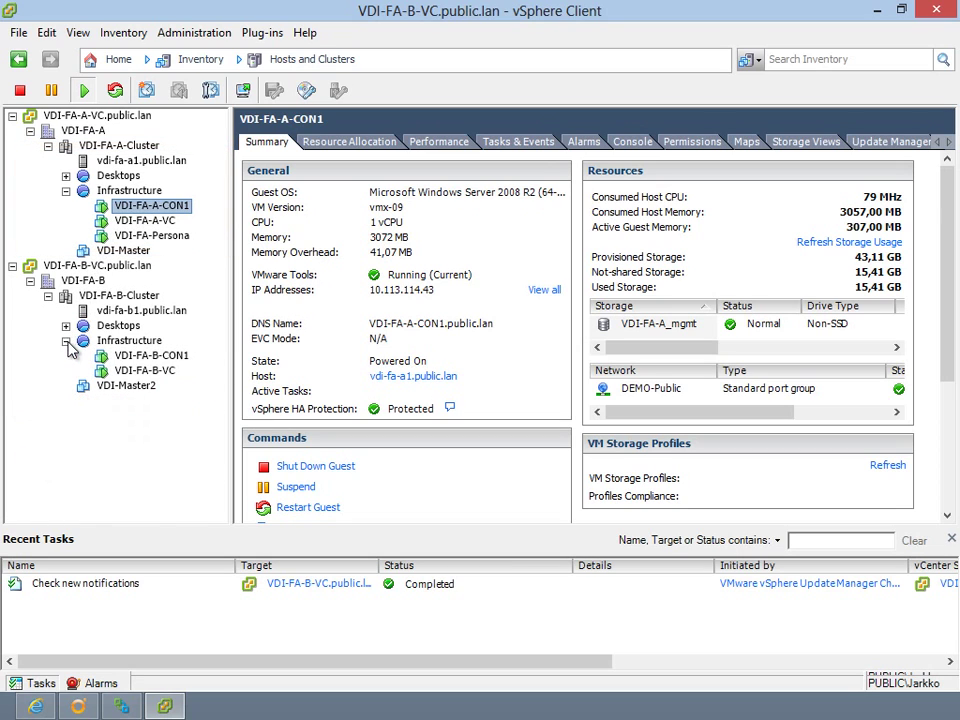
pyautogui.click(158, 372)
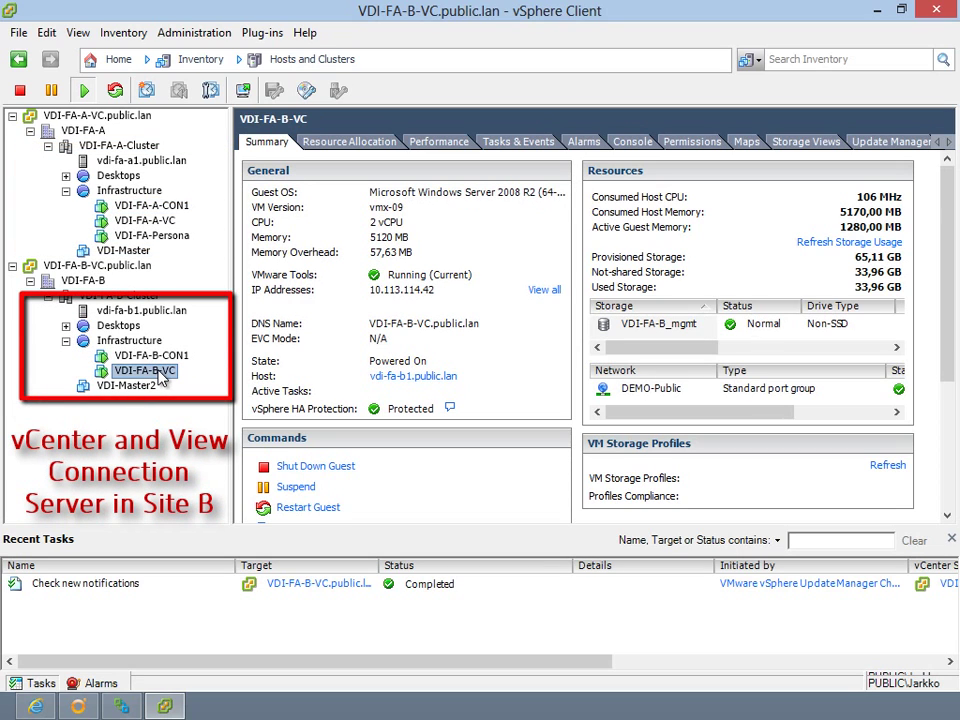
pyautogui.click(160, 356)
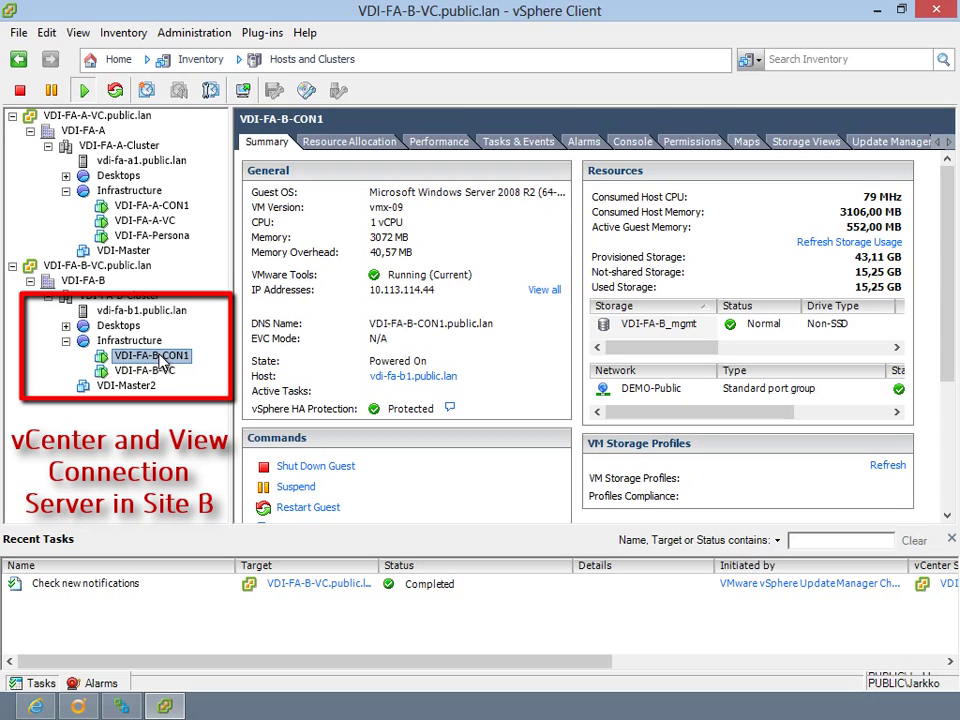
# Step: Expand Desktops under VDI-FA-A-Cluster to examine the virtual machines in its Manual and VIP pools
pyautogui.click(66, 176)
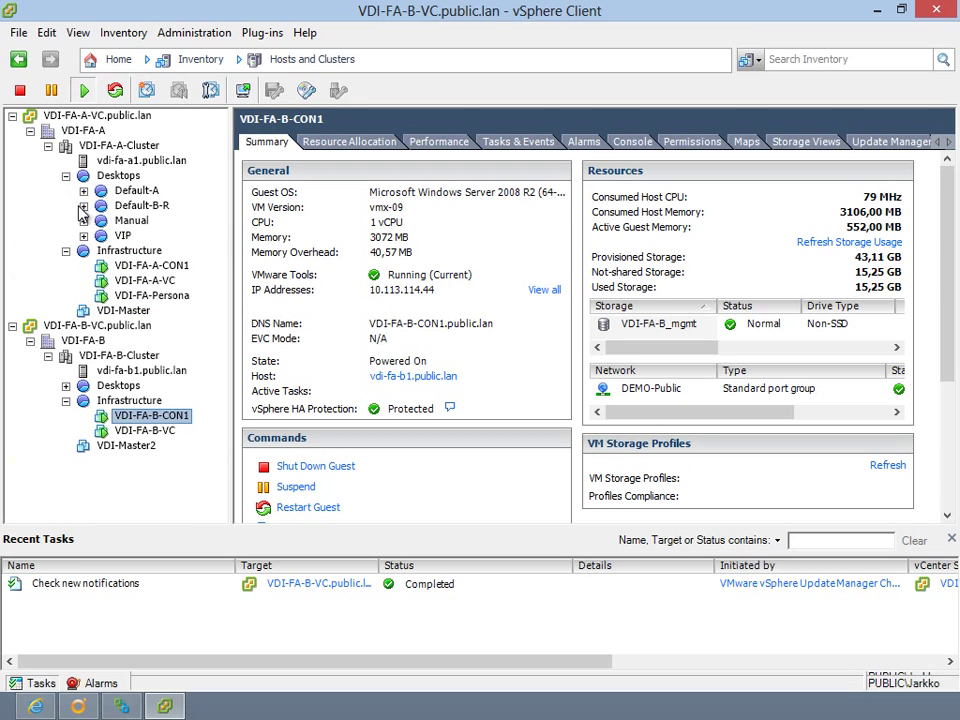
pyautogui.click(84, 221)
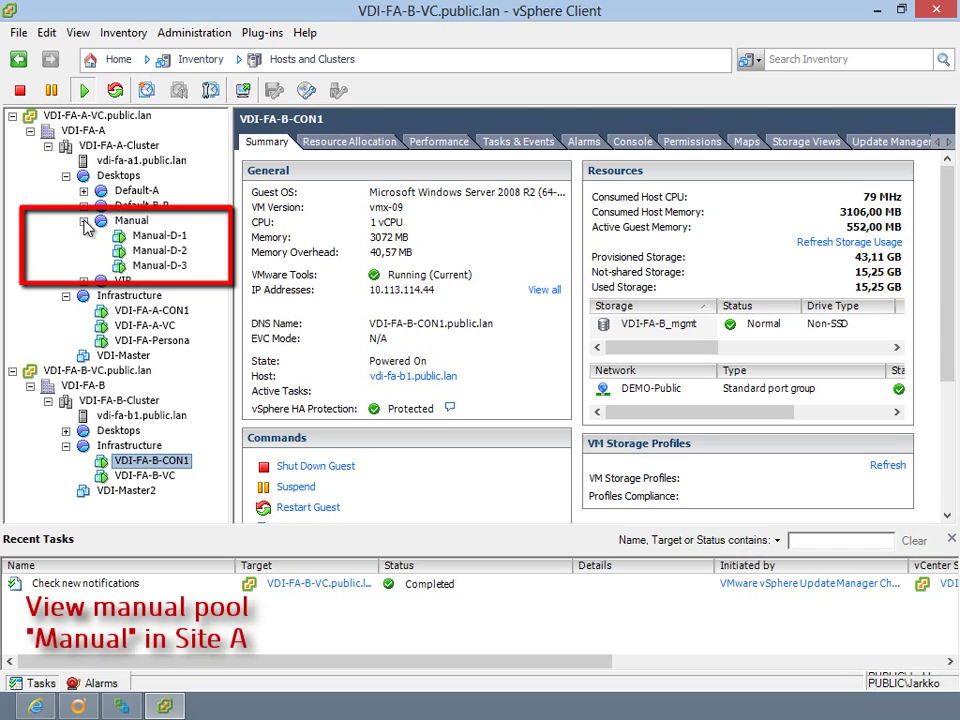
pyautogui.click(84, 282)
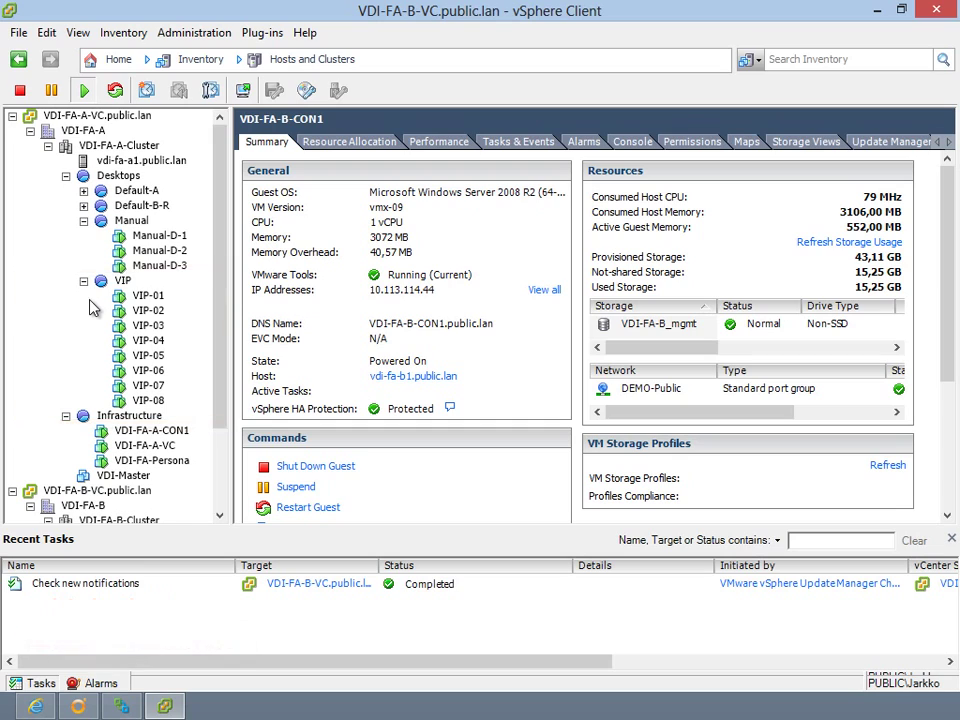
# Step: Expand Desktops under VDI-FA-B-Cluster to examine the virtual machines in the VIP-R recovery pool
pyautogui.scroll(-3, 213, 324)
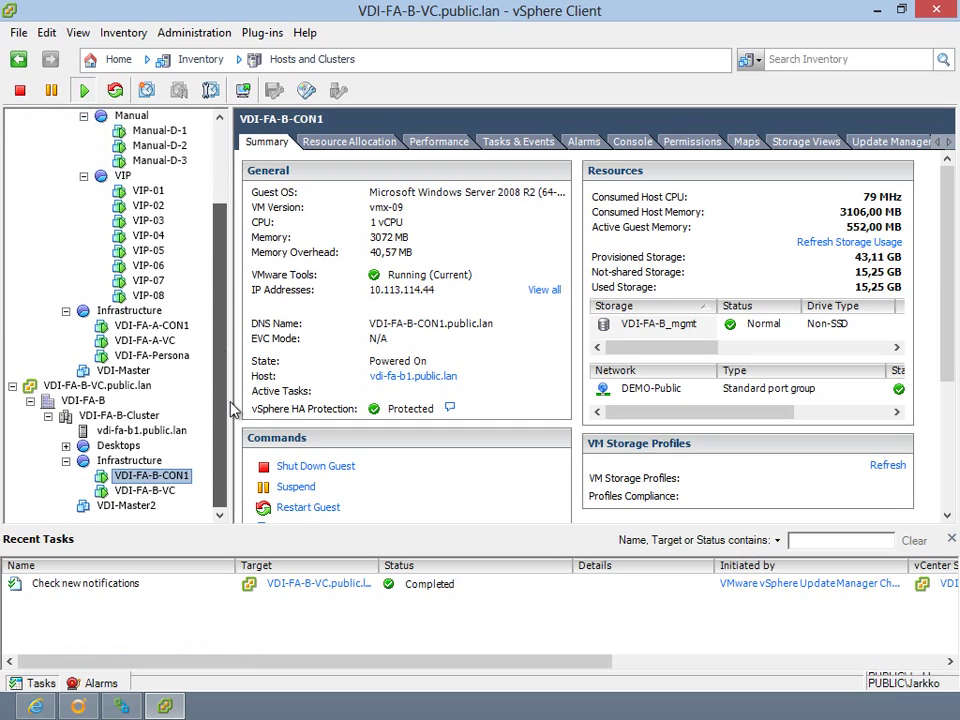
pyautogui.click(64, 445)
pyautogui.scroll(-2, 75, 430)
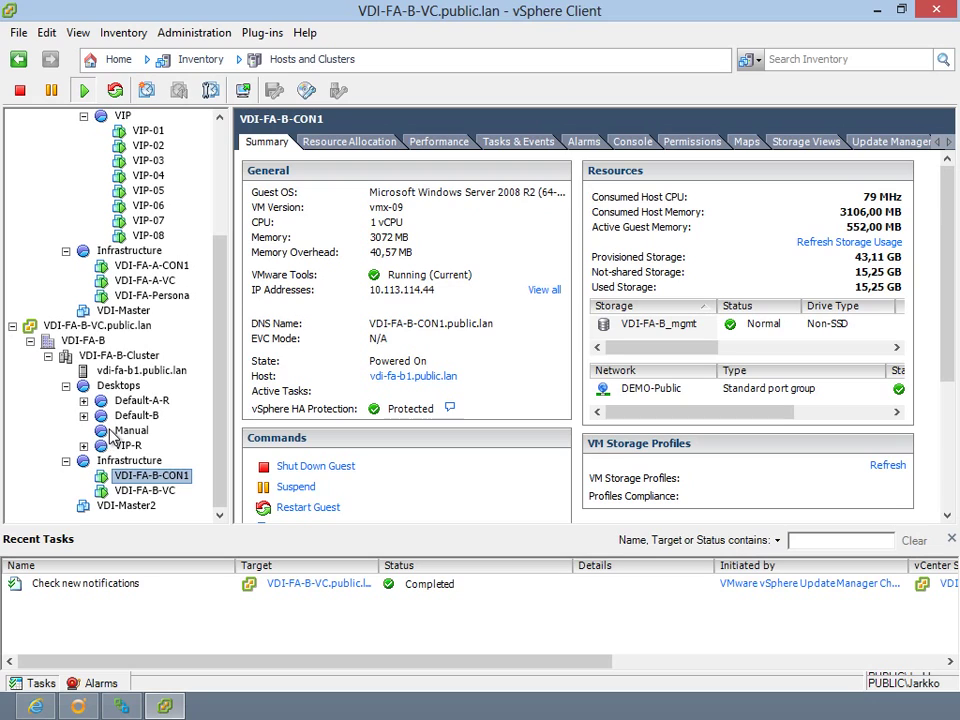
pyautogui.click(84, 445)
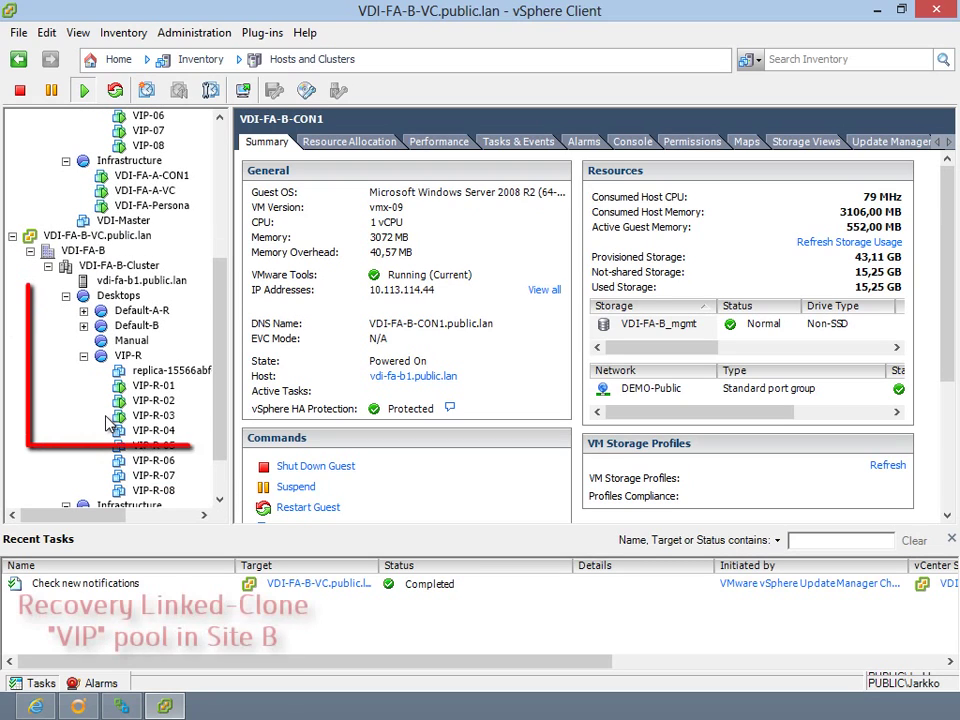
pyautogui.scroll(-2, 108, 425)
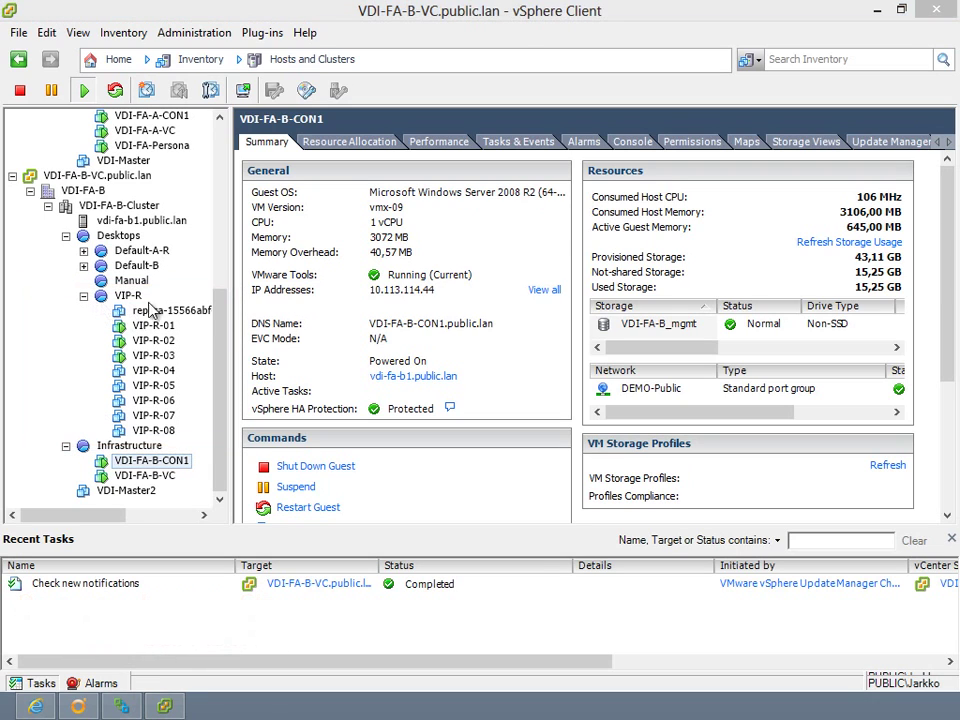
# Step: Examine the desktops in the Default-A and Default-B-R pools of VDI-FA-A-Cluster and the Default-A-R and Default-B pools of VDI-FA-B-Cluster
pyautogui.moveTo(228, 318); pyautogui.dragTo(231, 146)
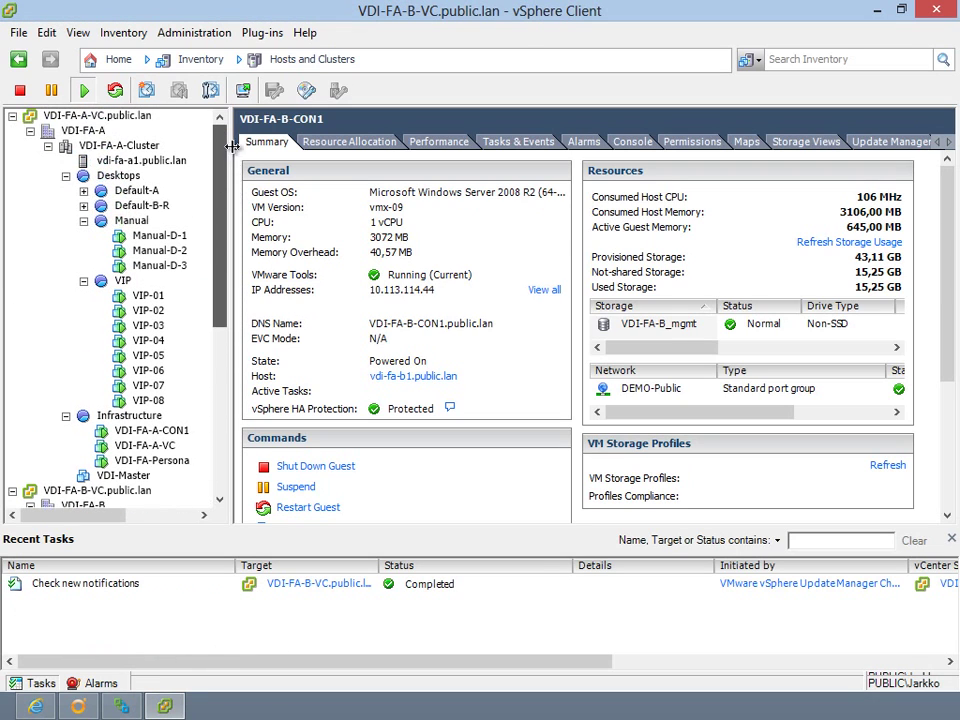
pyautogui.click(84, 190)
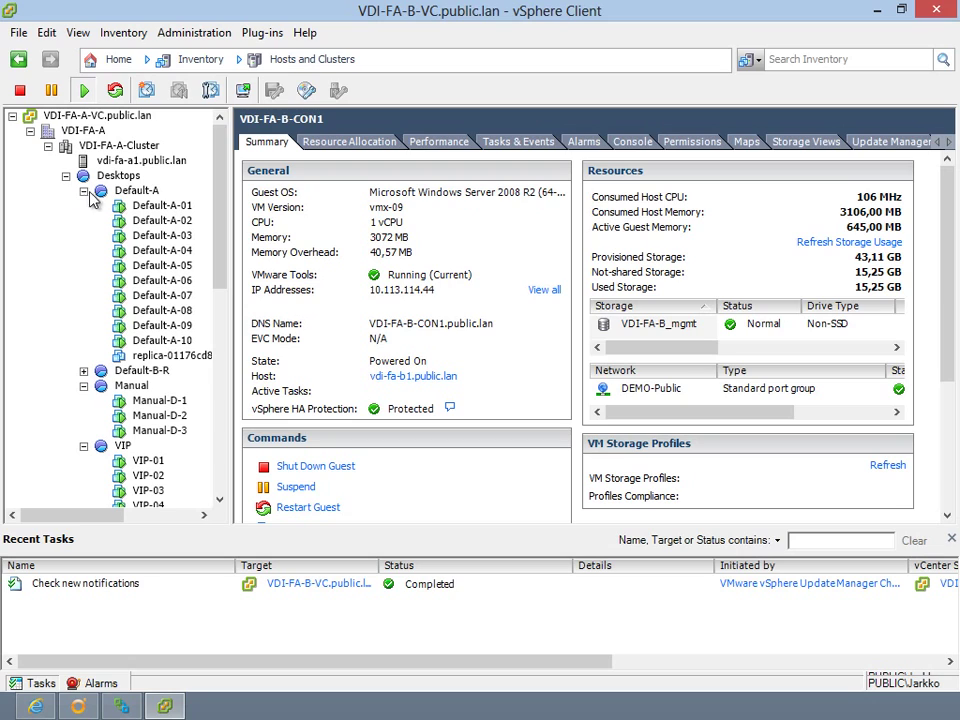
pyautogui.click(84, 371)
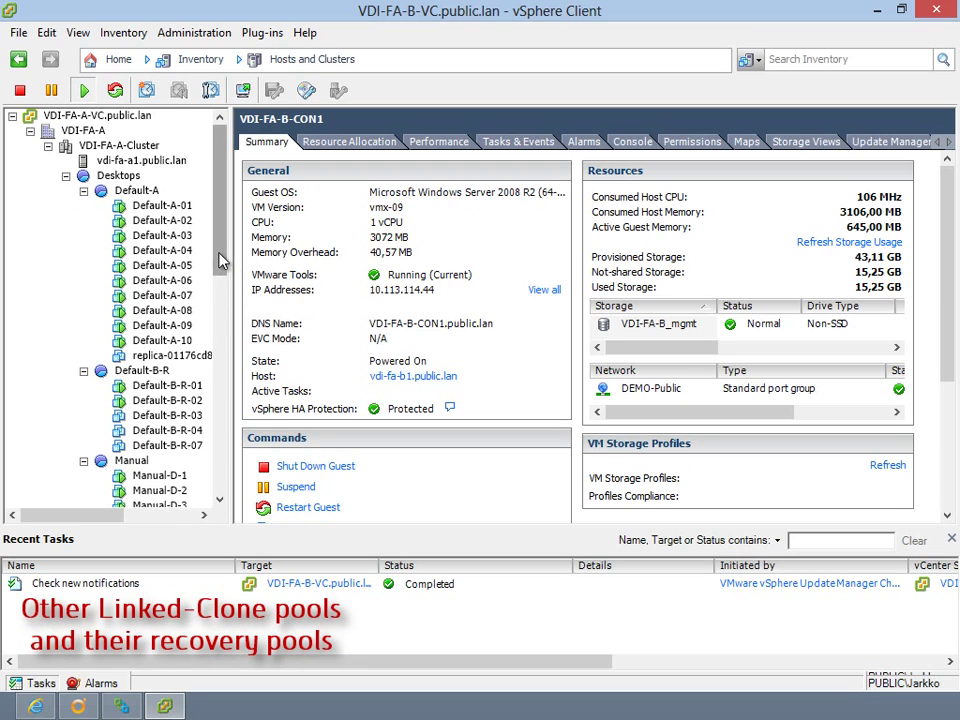
pyautogui.moveTo(221, 262); pyautogui.dragTo(250, 475)
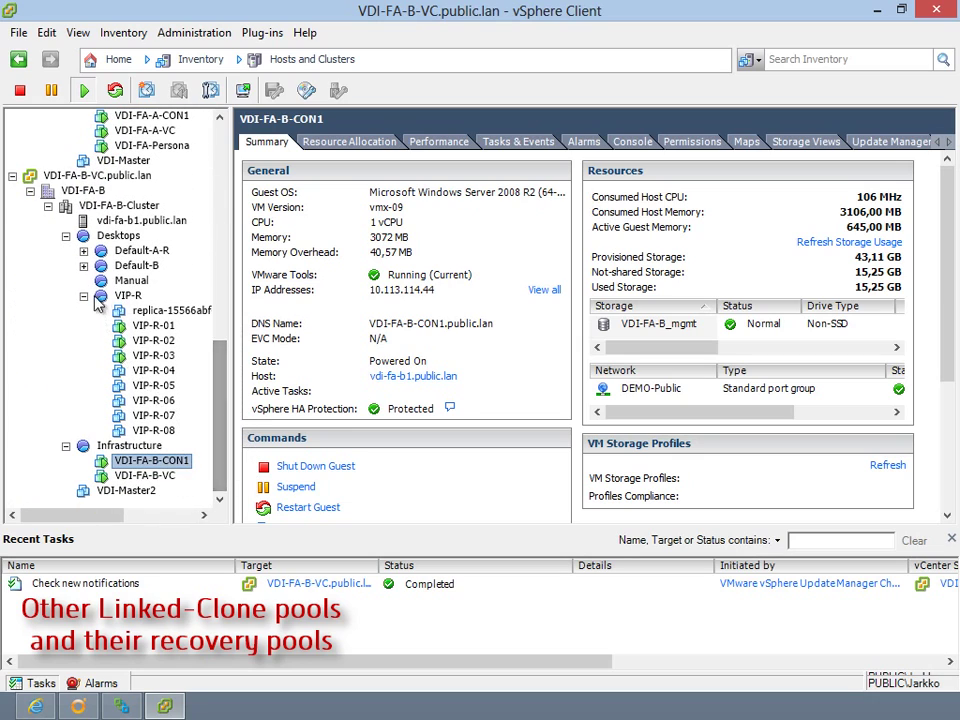
pyautogui.click(84, 250)
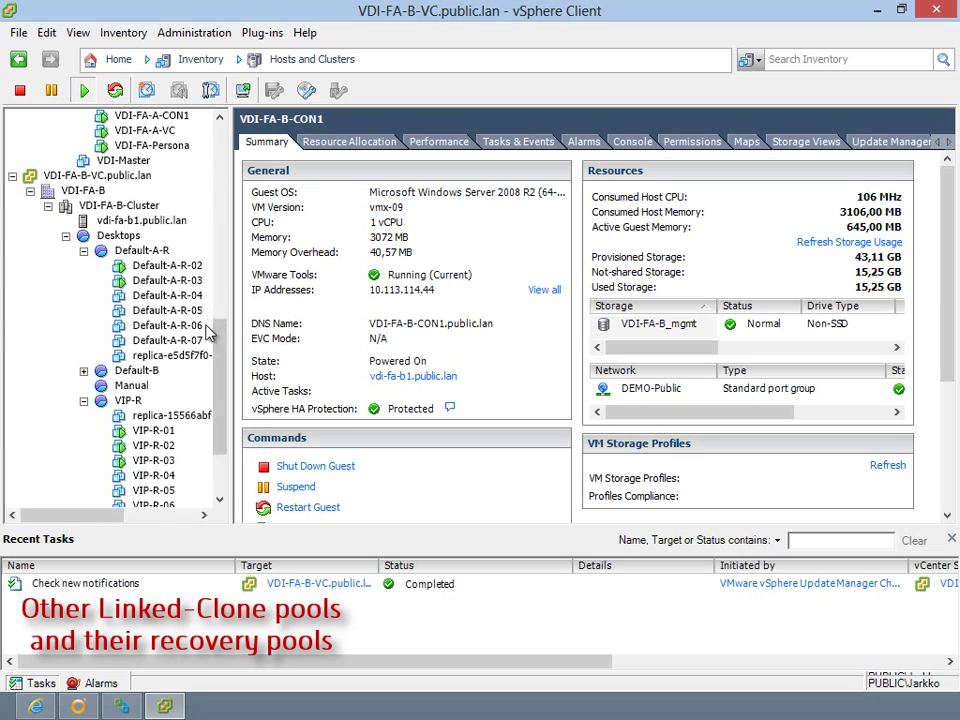
pyautogui.click(84, 370)
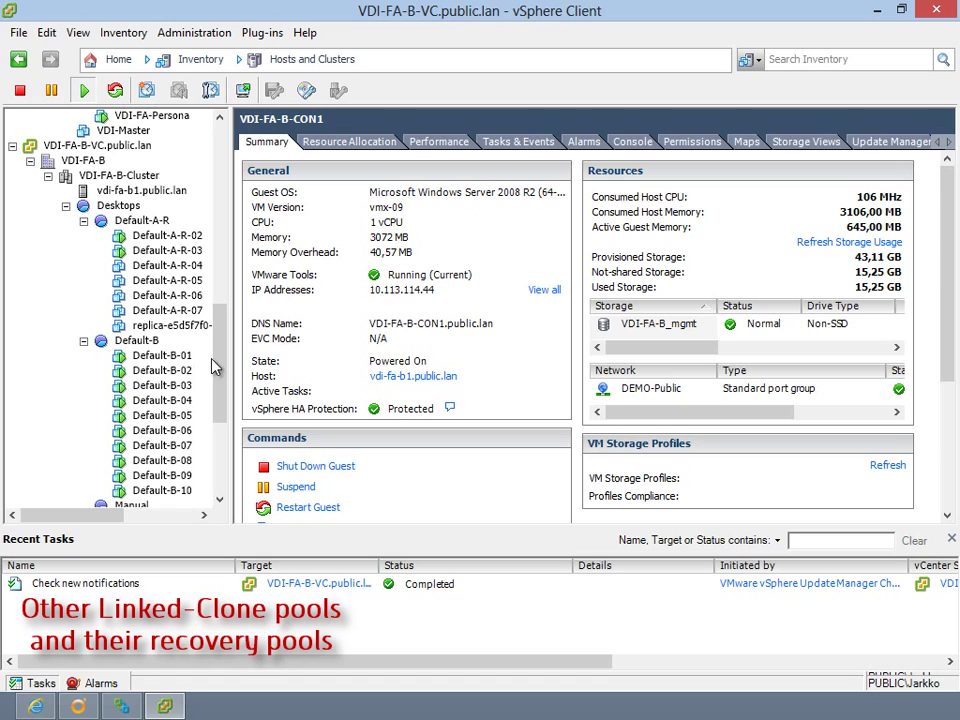
pyautogui.moveTo(214, 364); pyautogui.dragTo(230, 441)
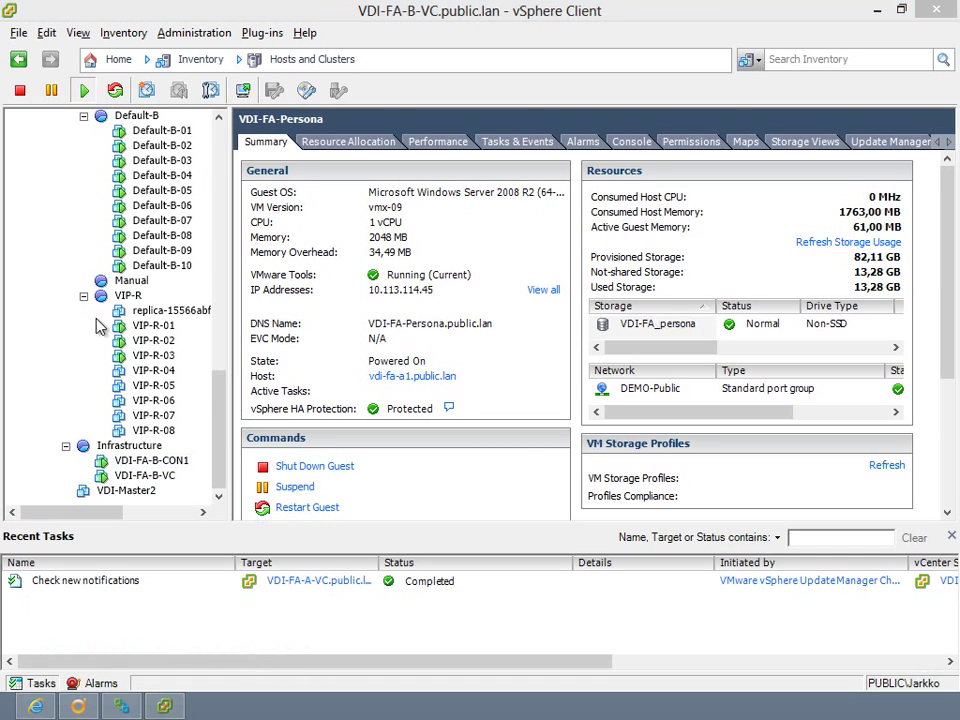
# Step: Switch to VMware Horizon View Administrator and examine the configured vCenter servers, connection servers and desktop pools
pyautogui.click(36, 706)
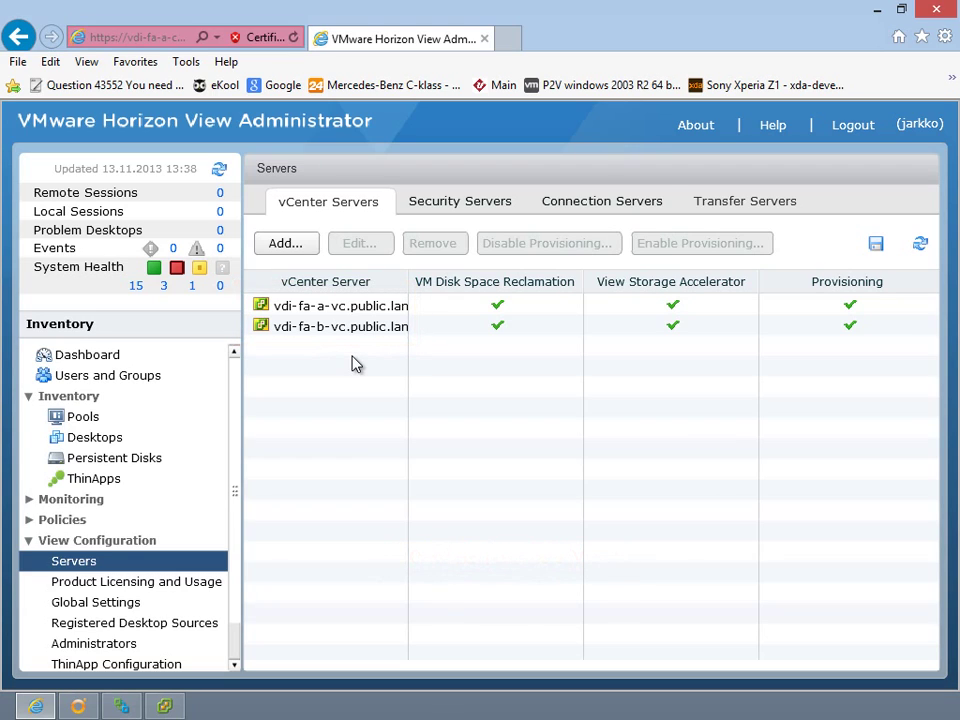
pyautogui.click(612, 196)
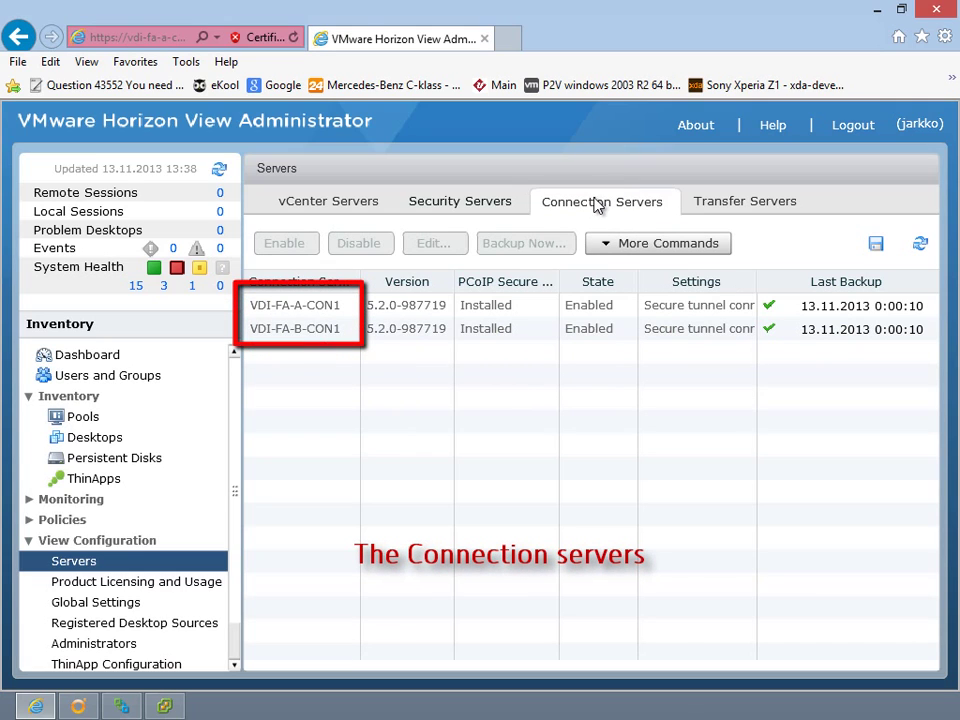
pyautogui.click(80, 420)
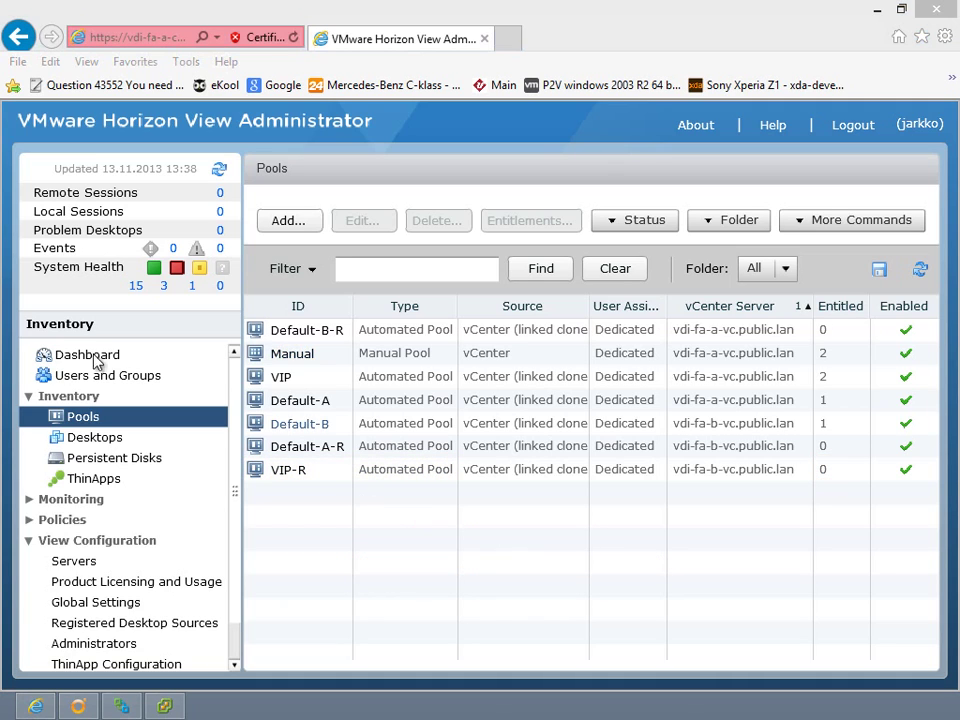
# Step: Log in to vdi-fa.public.lan through VMware View Client with the account password and connect to the VIP desktop
pyautogui.click(360, 399)
pyautogui.write('********')
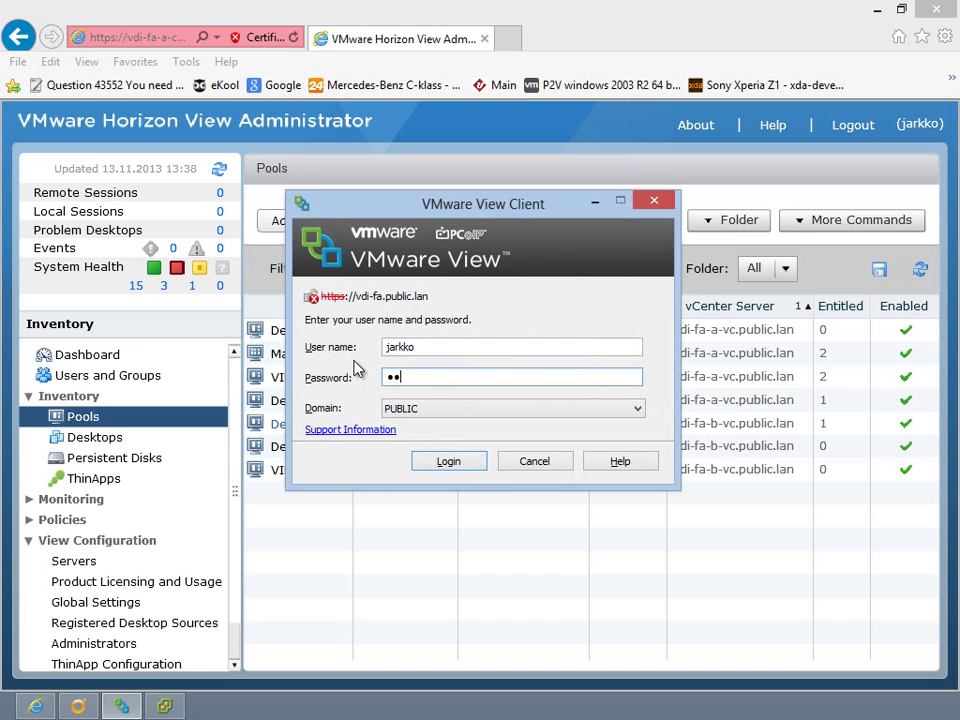
pyautogui.press('Return')
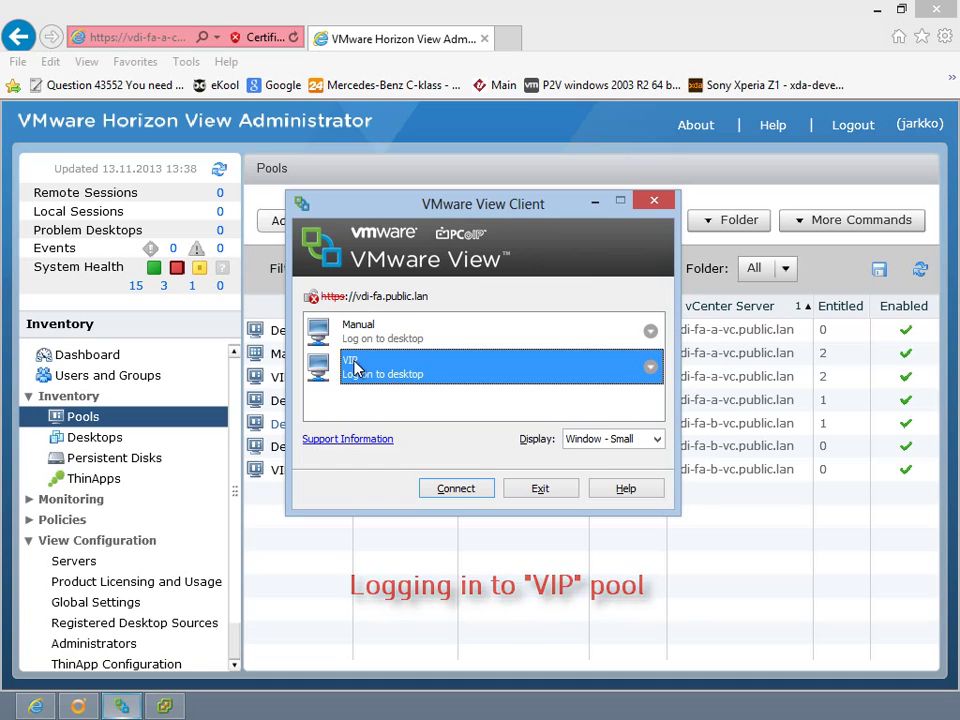
pyautogui.click(456, 490)
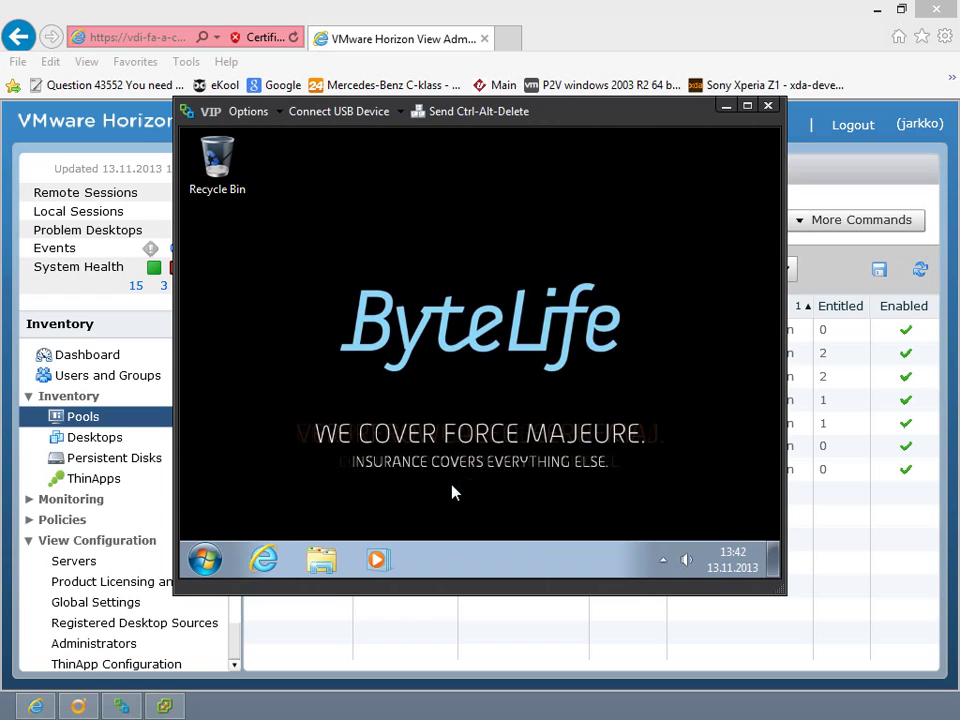
# Step: Create a text document named Demo on the VIP virtual desktop
pyautogui.rightClick(294, 330)
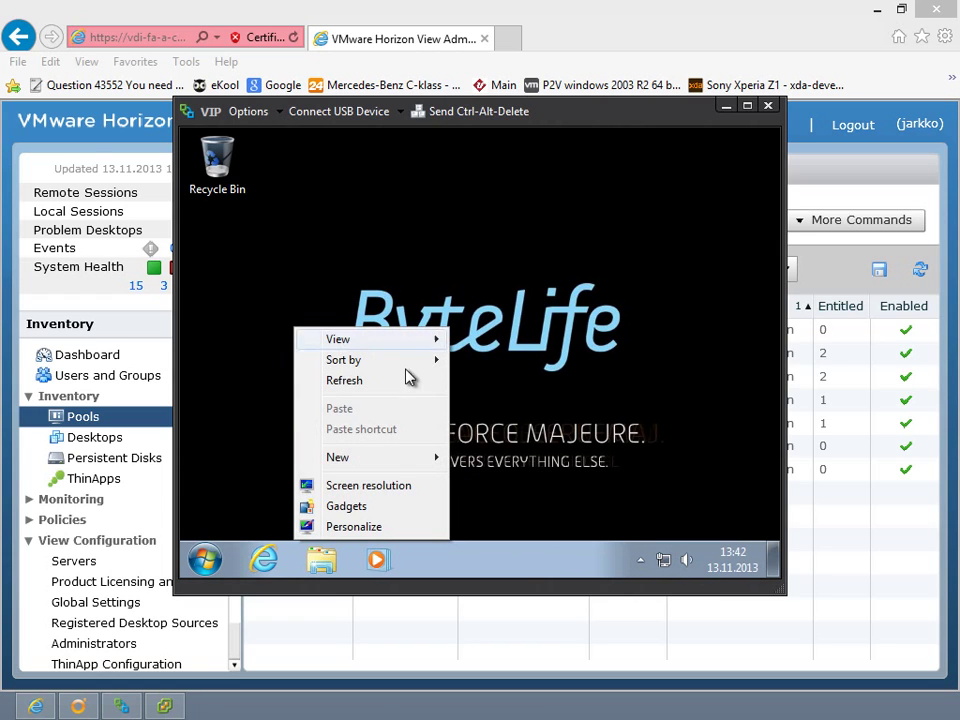
pyautogui.moveTo(377, 460)
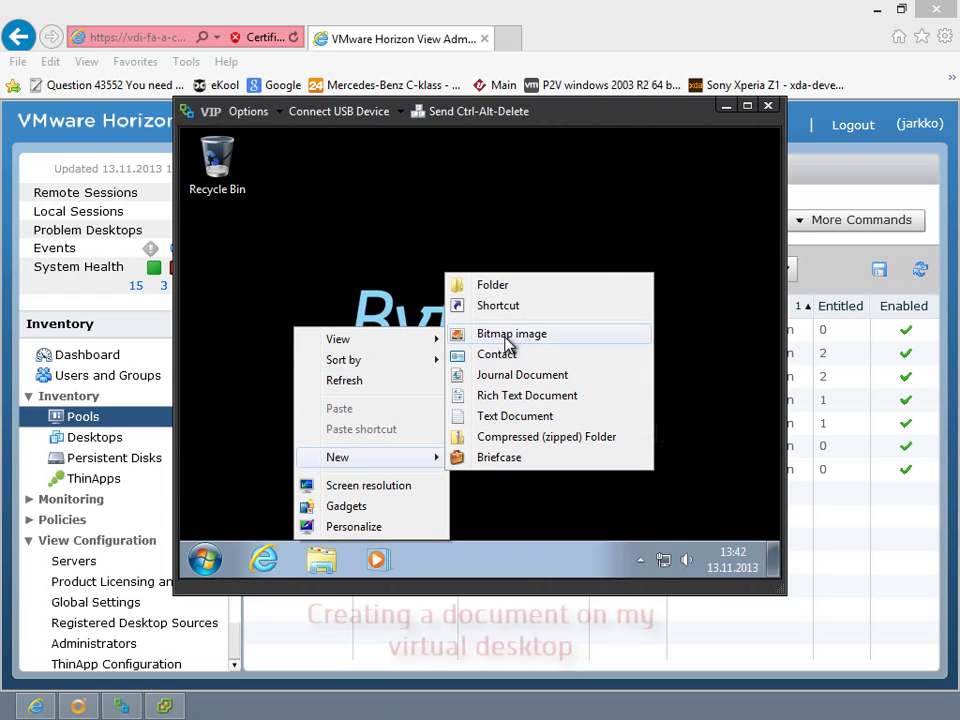
pyautogui.click(495, 415)
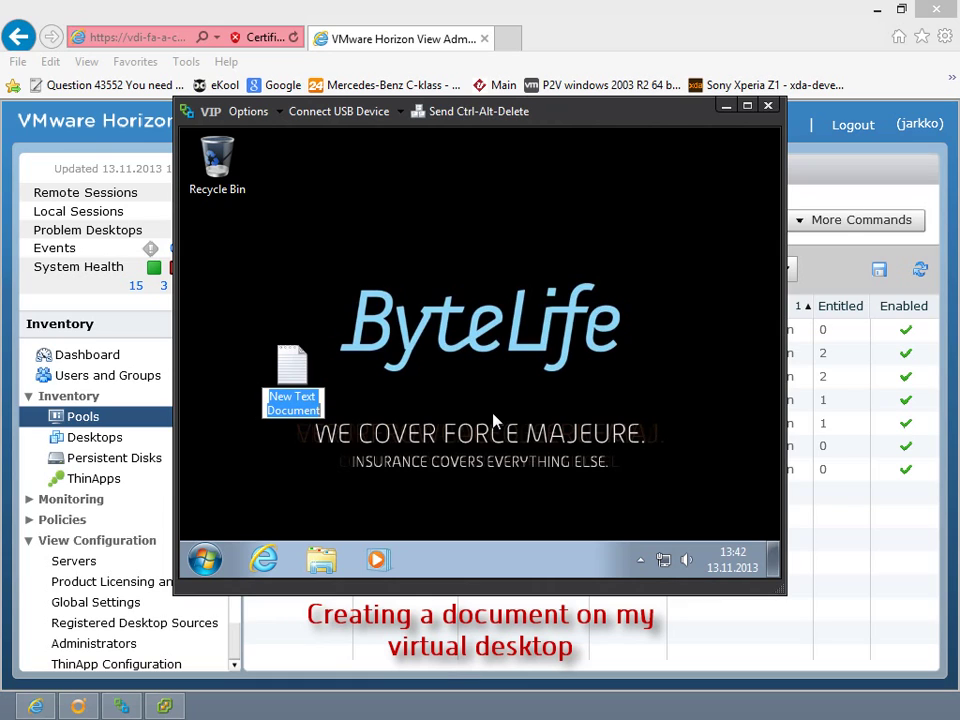
pyautogui.write('Demo')
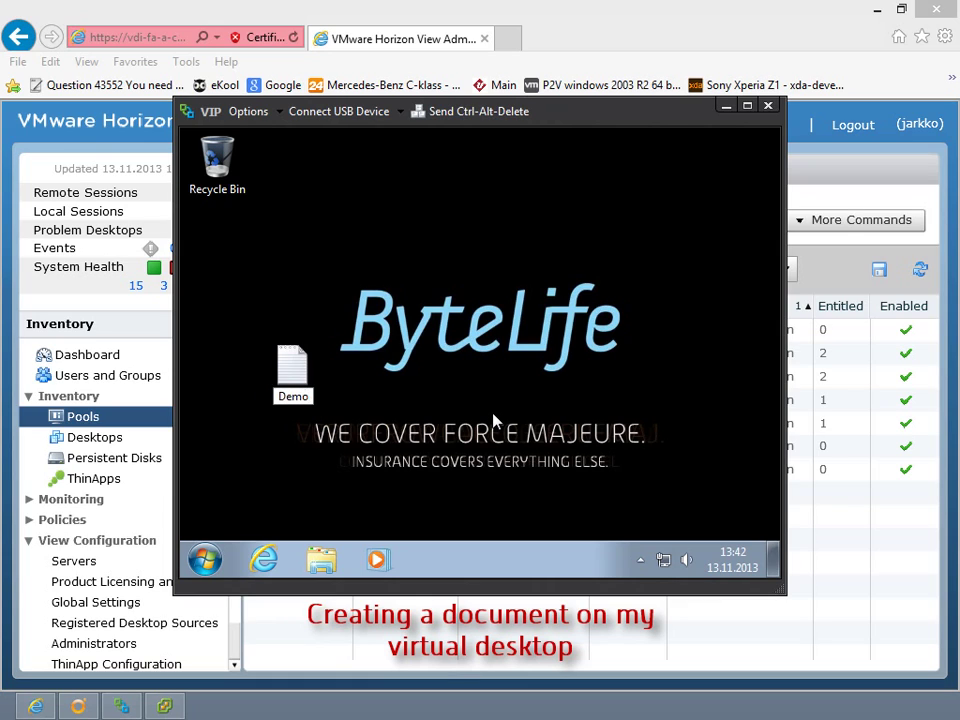
pyautogui.press('Return')
# Step: Open the Demo document in Notepad, close it, and deselect its file on the desktop
pyautogui.press('Return')
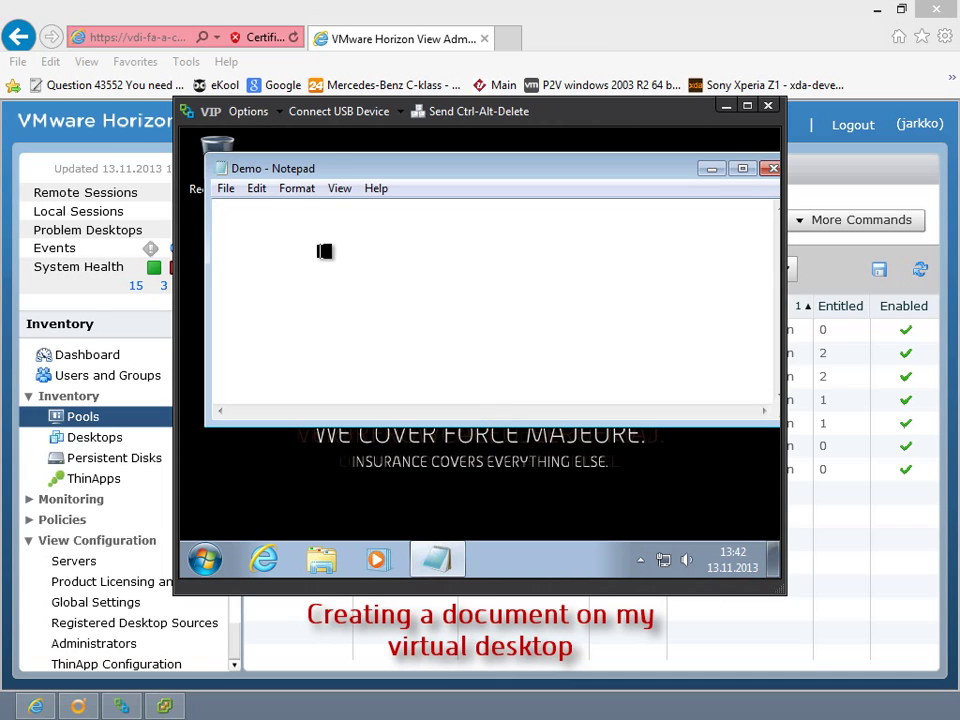
pyautogui.click(770, 168)
pyautogui.click(439, 358)
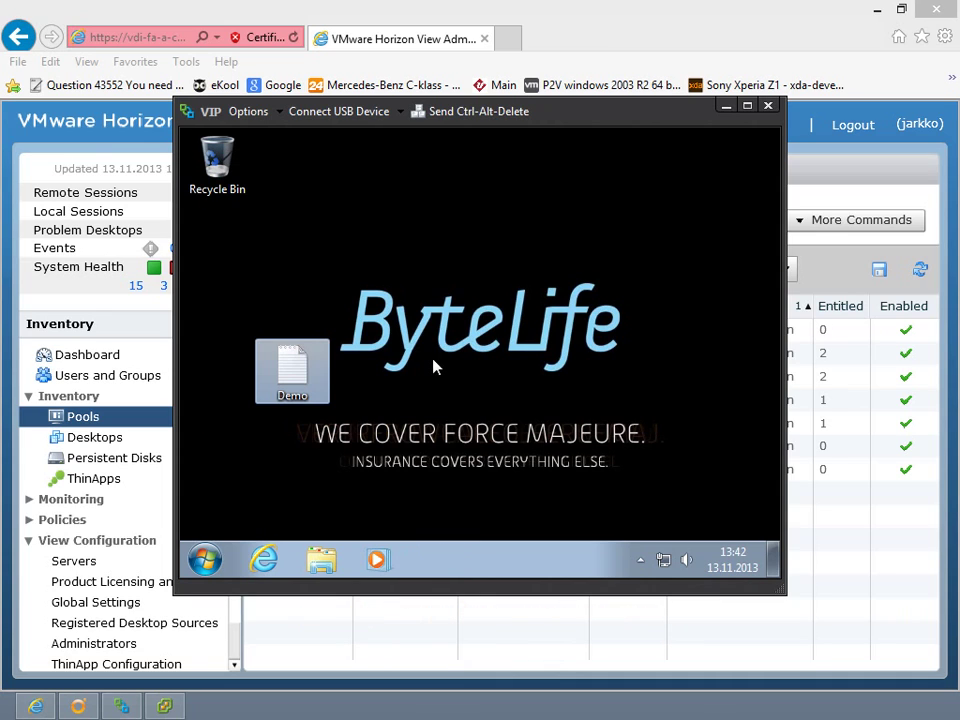
pyautogui.click(438, 397)
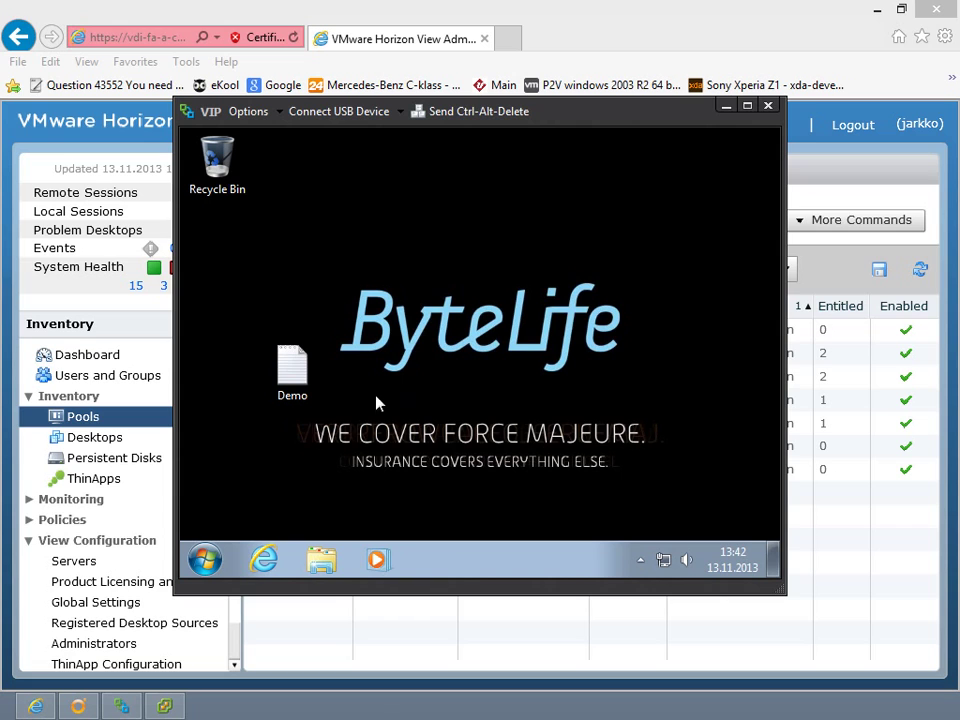
# Step: Log off from the VIP virtual desktop
pyautogui.click(204, 559)
pyautogui.click(514, 508)
pyautogui.click(545, 450)
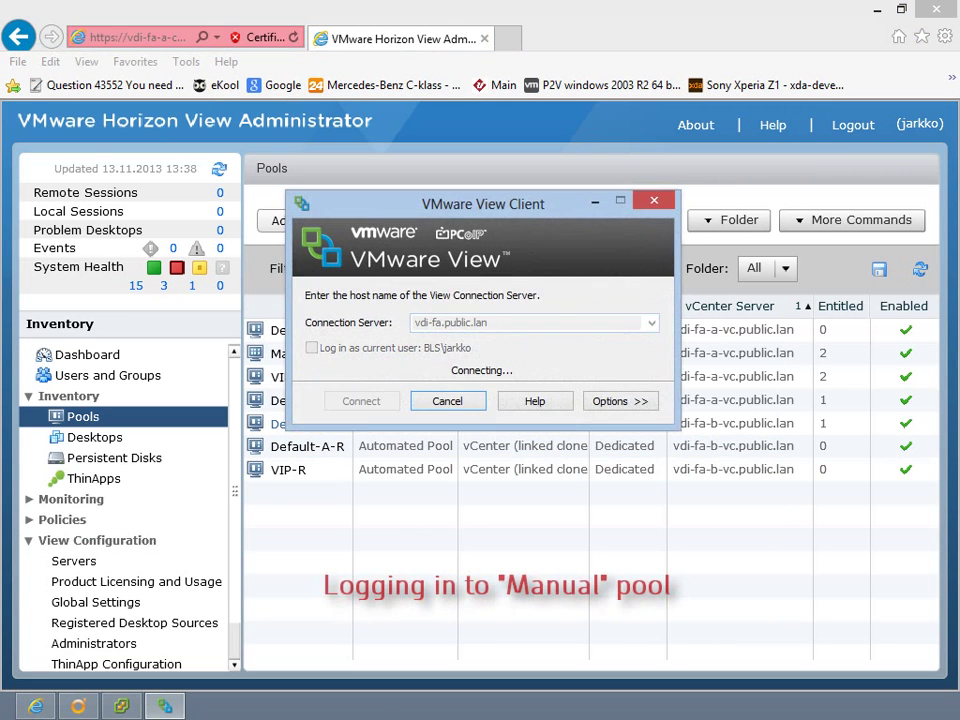
# Step: Connect to vdi-fa.public.lan through VMware View Client and open the Manual desktop
pyautogui.press('Return')
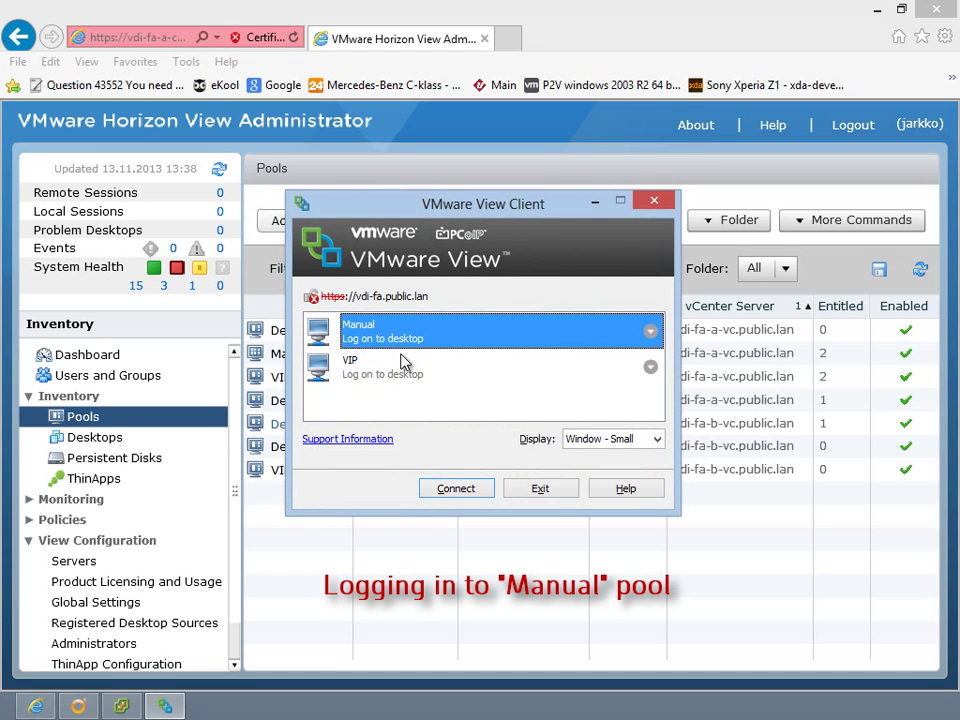
pyautogui.click(450, 489)
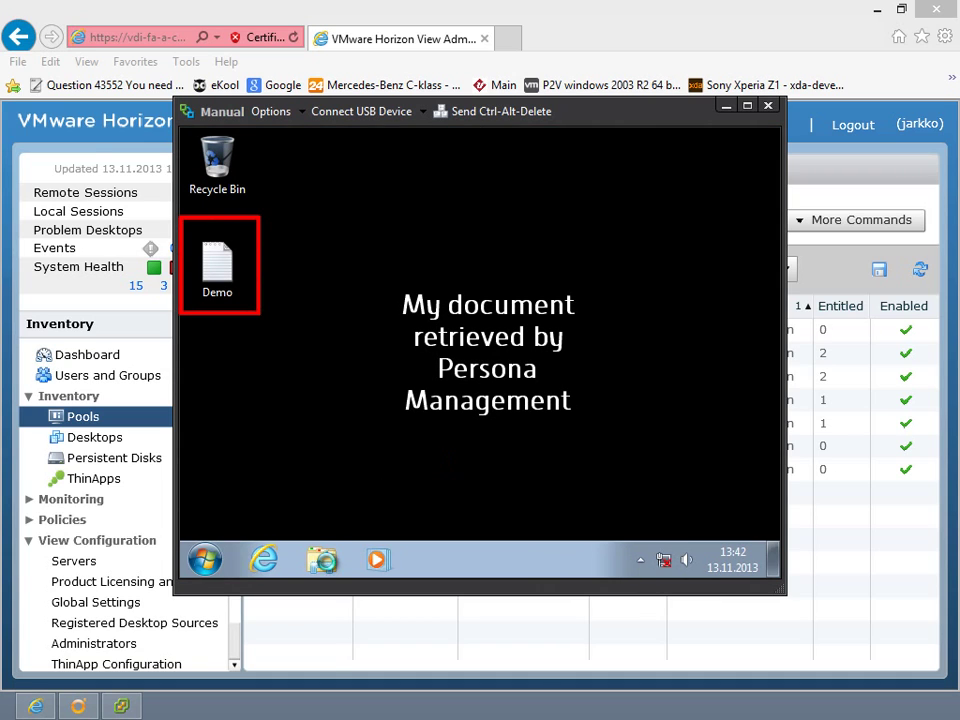
# Step: Create a folder named Demo Folder on Local Disk (C:) of the Manual virtual desktop
pyautogui.click(321, 560)
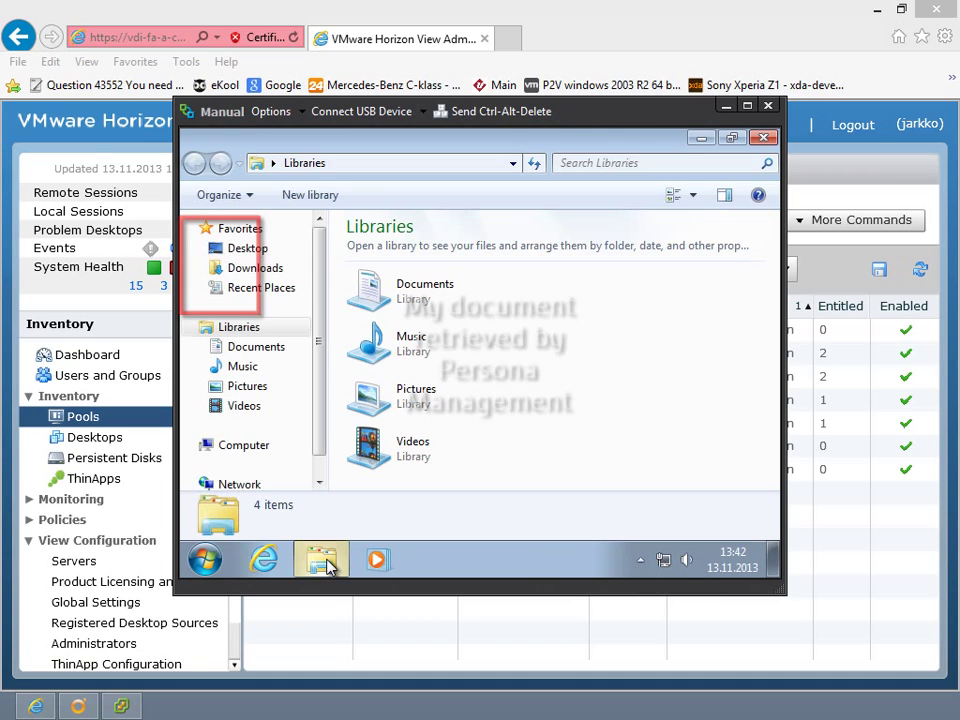
pyautogui.click(250, 450)
pyautogui.click(425, 270)
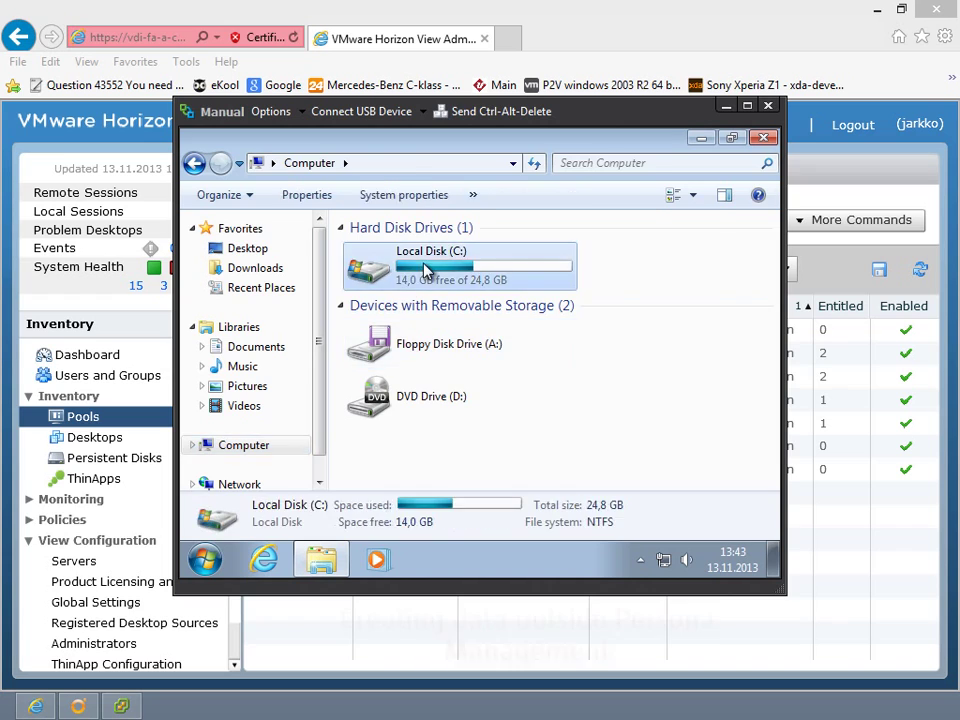
pyautogui.doubleClick(425, 270)
pyautogui.click(400, 196)
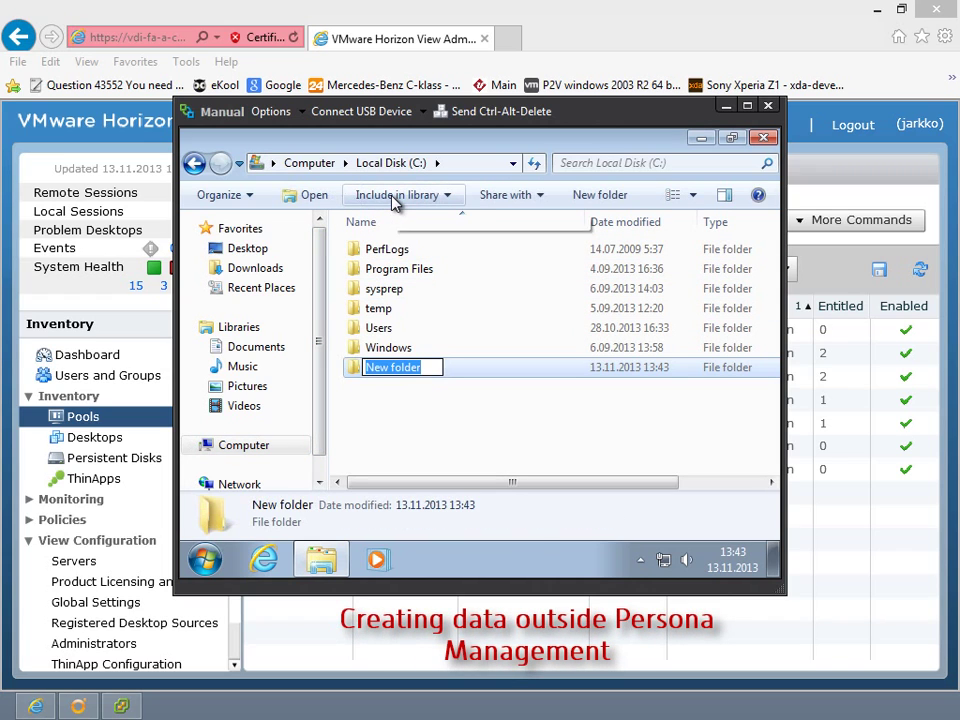
pyautogui.write('Demo Folder')
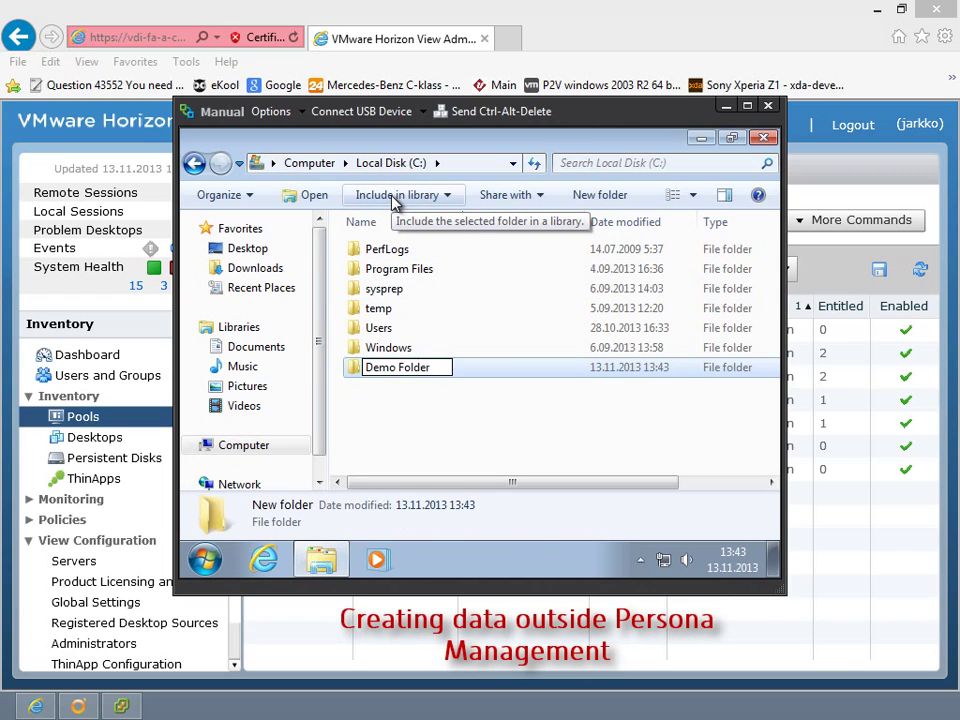
pyautogui.press('Return')
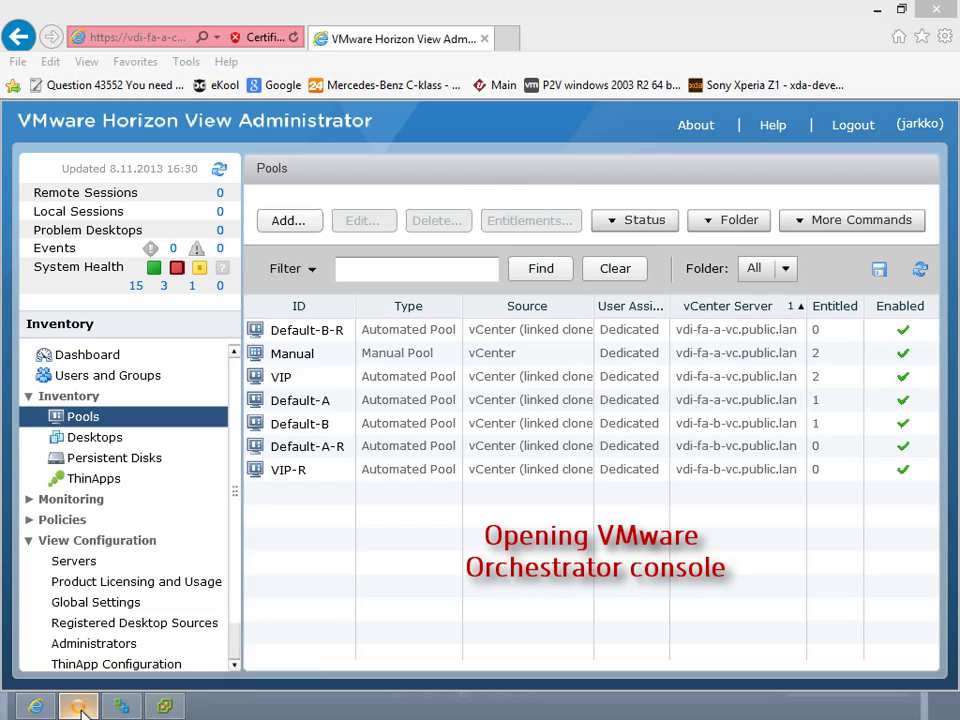
# Step: Switch to VMware vCenter Orchestrator and start the Protection setup workflow from ByteLife / VDI Recovery
pyautogui.click(80, 707)
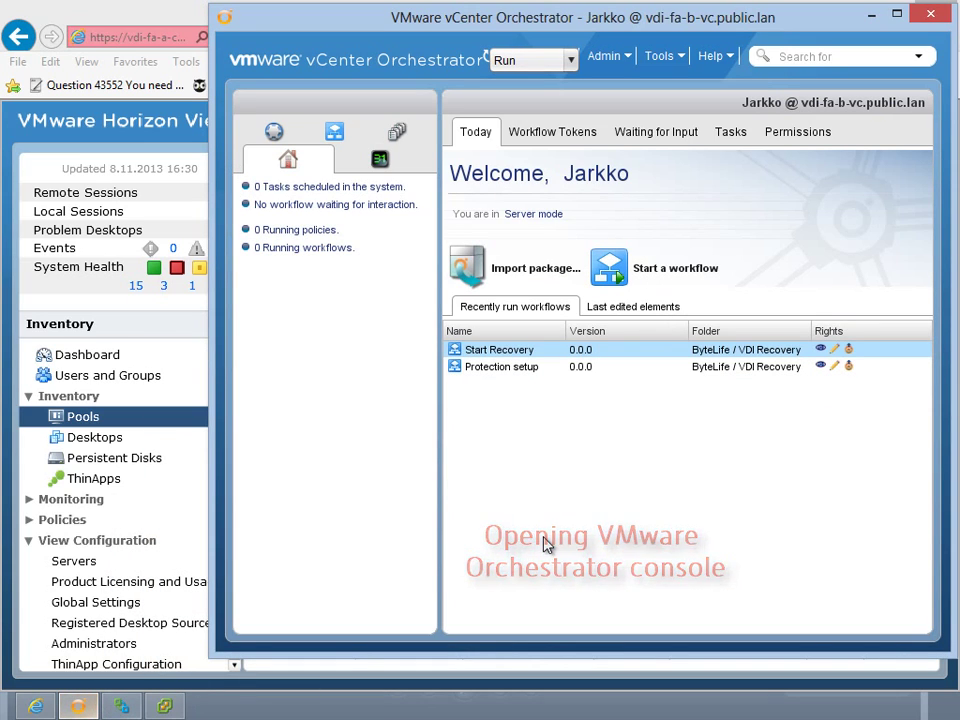
pyautogui.doubleClick(497, 366)
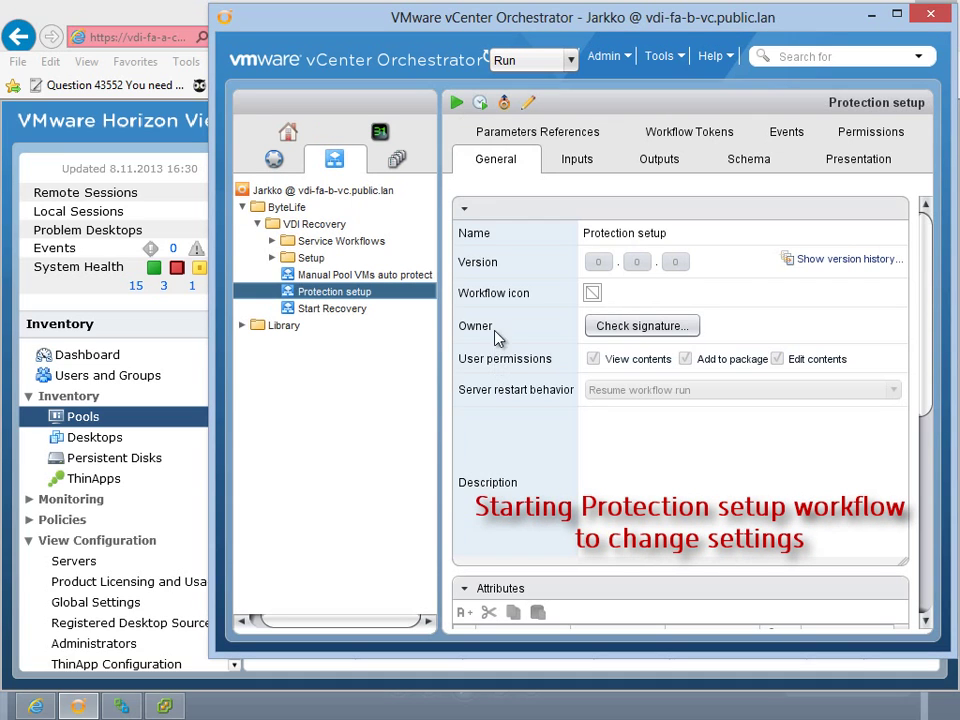
pyautogui.click(457, 108)
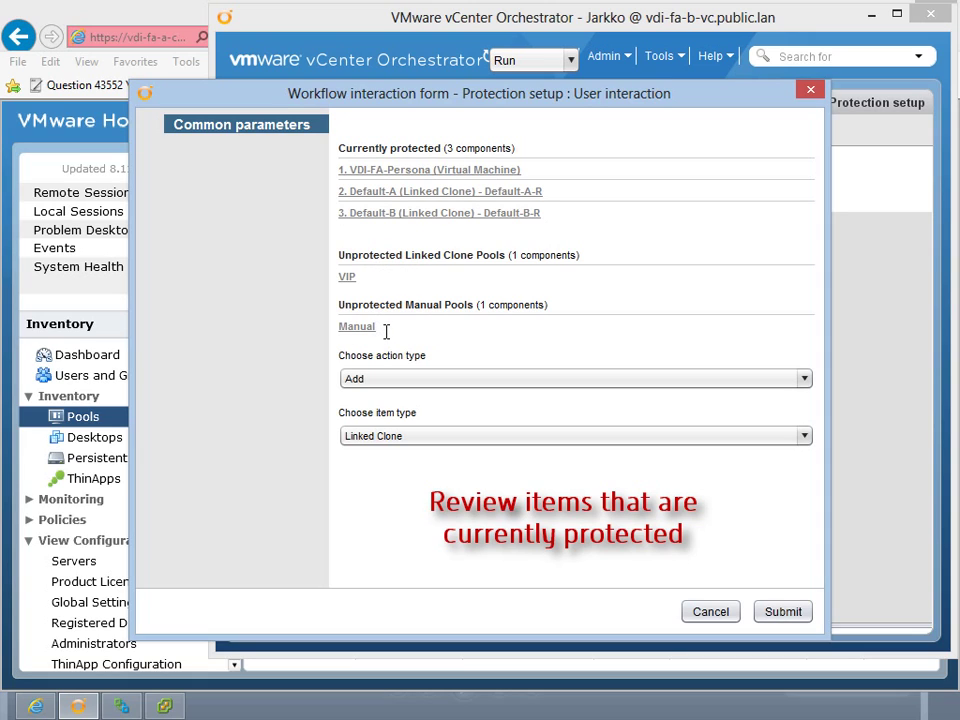
# Step: Submit the Protection setup interaction form with action type Add and item type Linked Clone
pyautogui.click(409, 380)
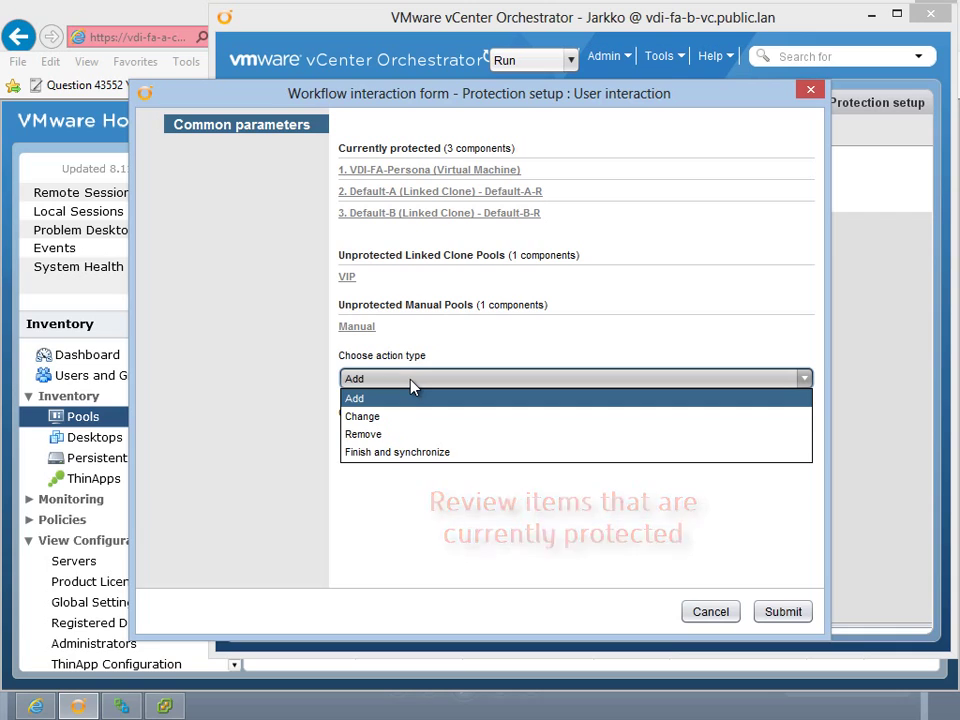
pyautogui.click(410, 381)
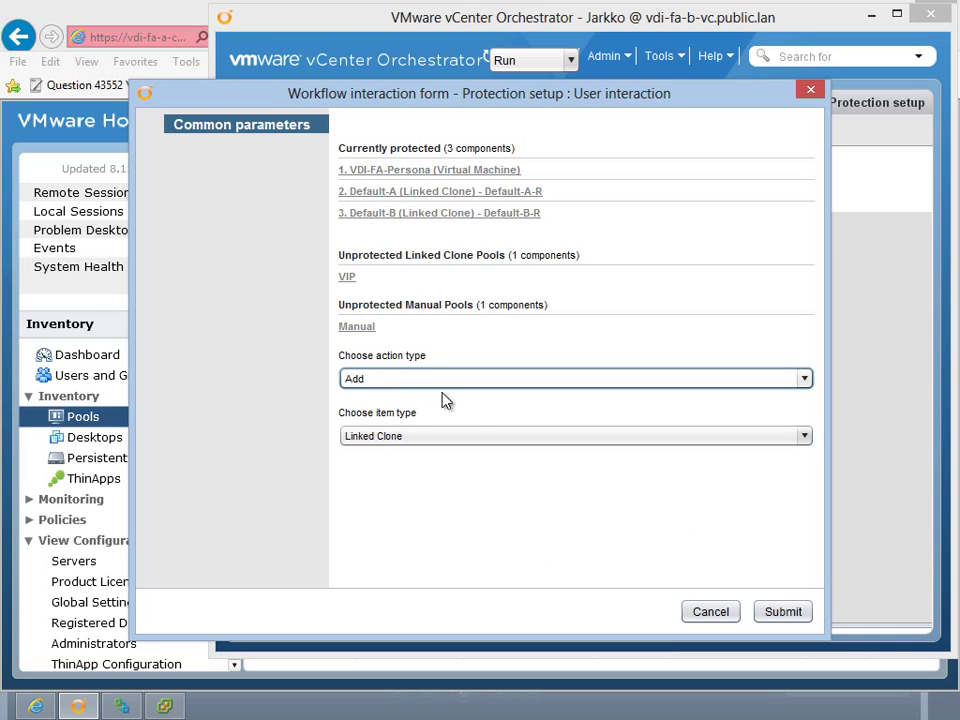
pyautogui.click(464, 438)
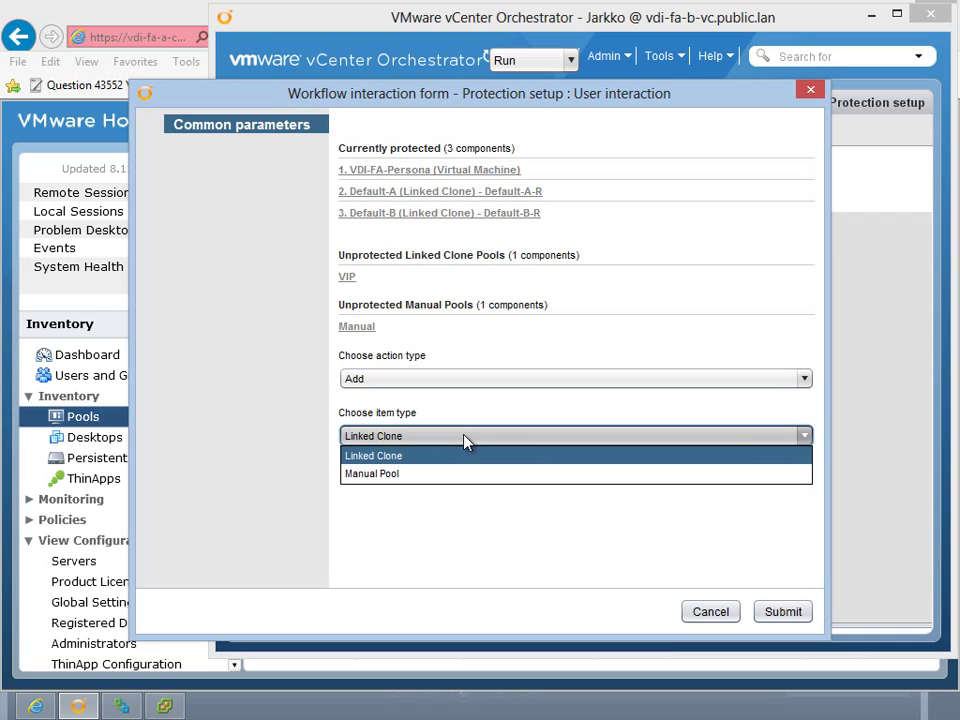
pyautogui.click(455, 461)
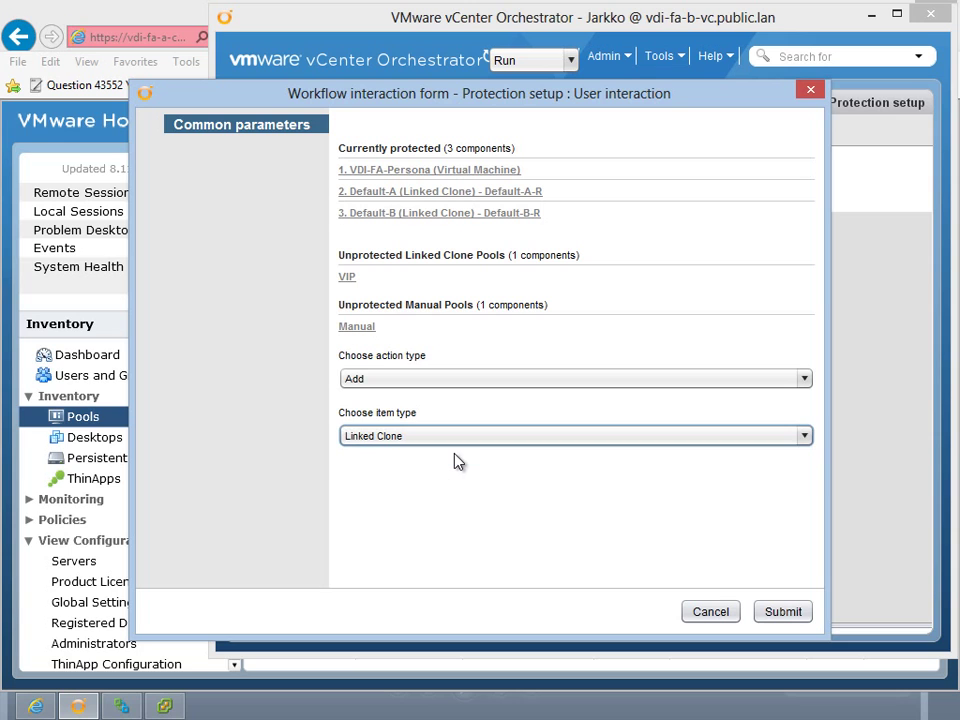
pyautogui.click(783, 612)
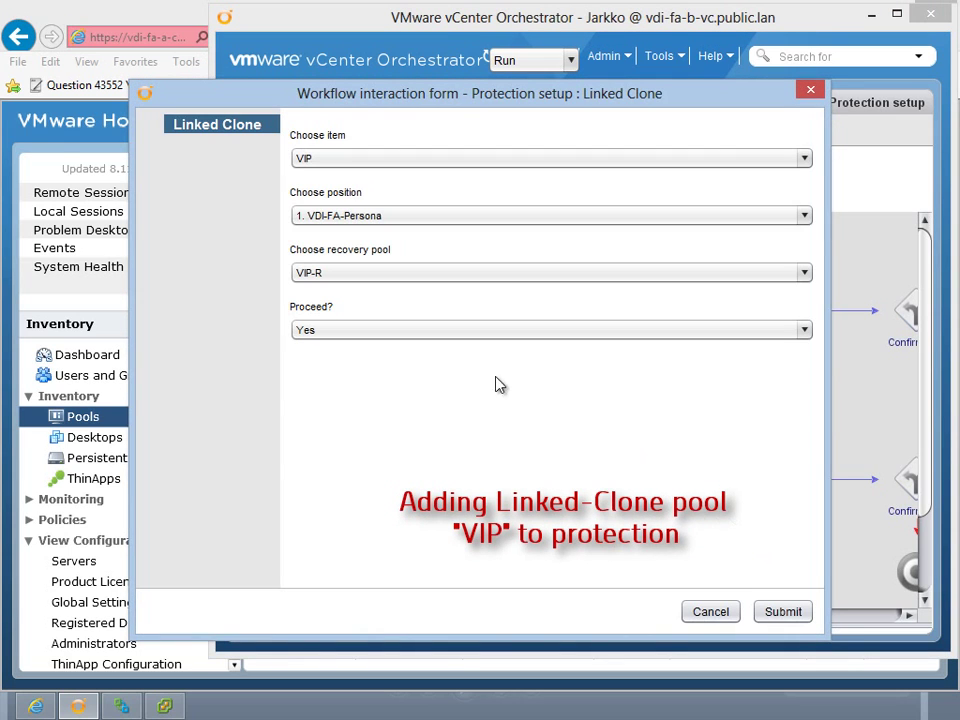
# Step: Add the VIP linked clone pool to protection at position 2. Default-A with recovery pool VIP-R
pyautogui.click(354, 160)
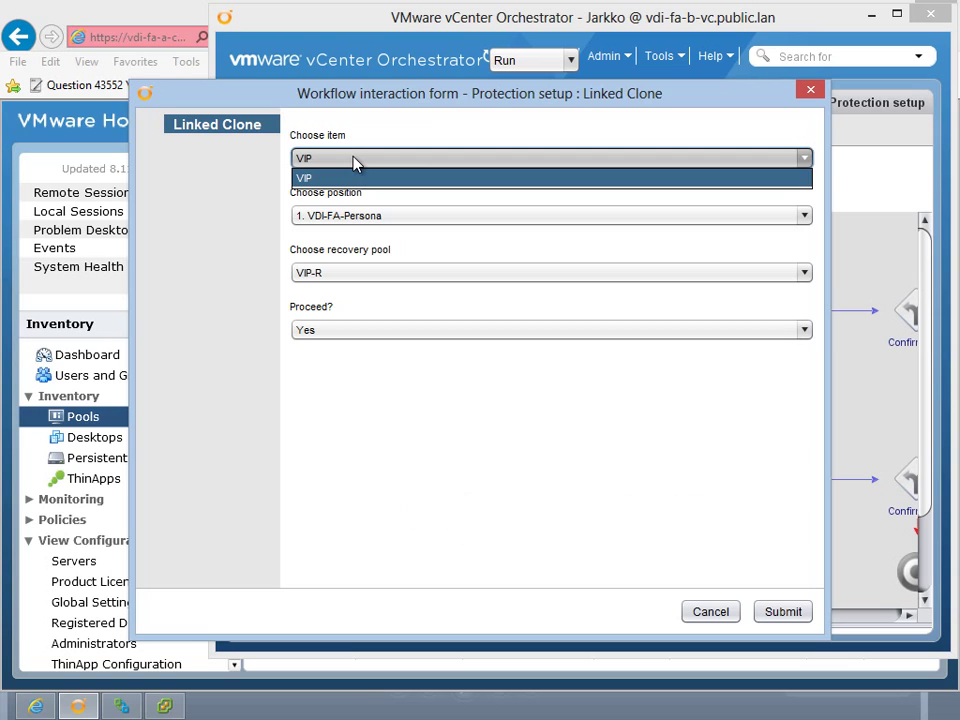
pyautogui.click(362, 176)
pyautogui.click(407, 219)
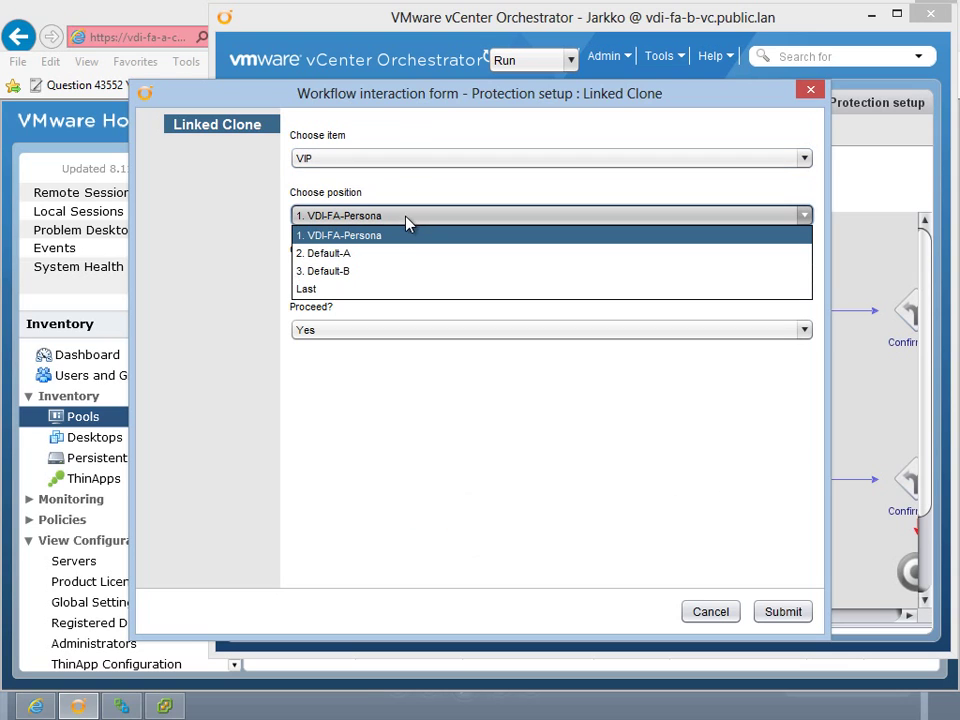
pyautogui.click(366, 252)
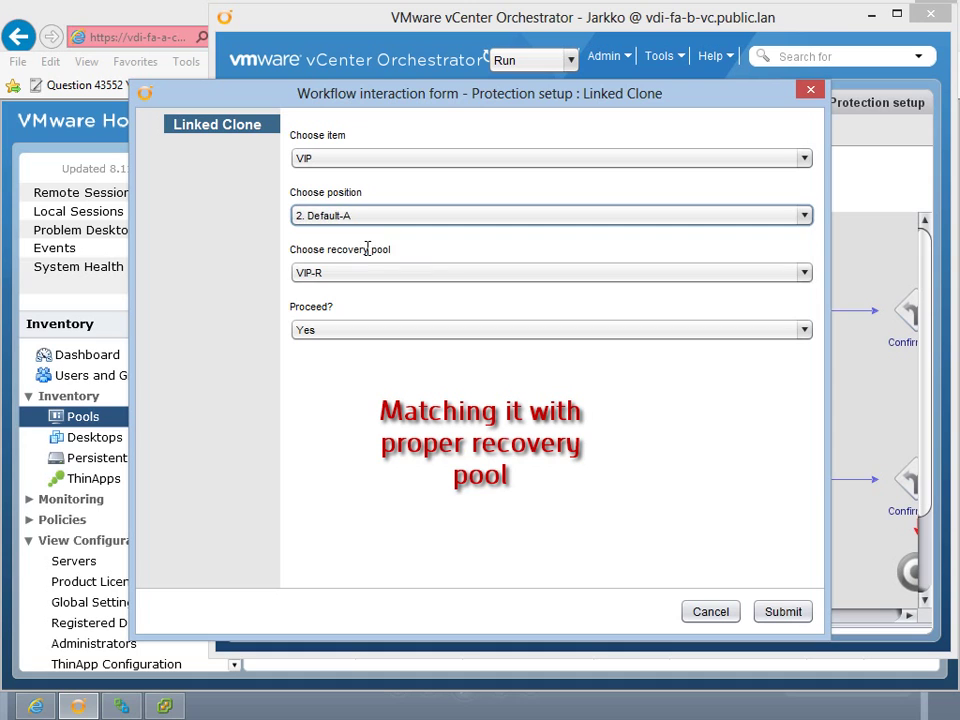
pyautogui.click(403, 275)
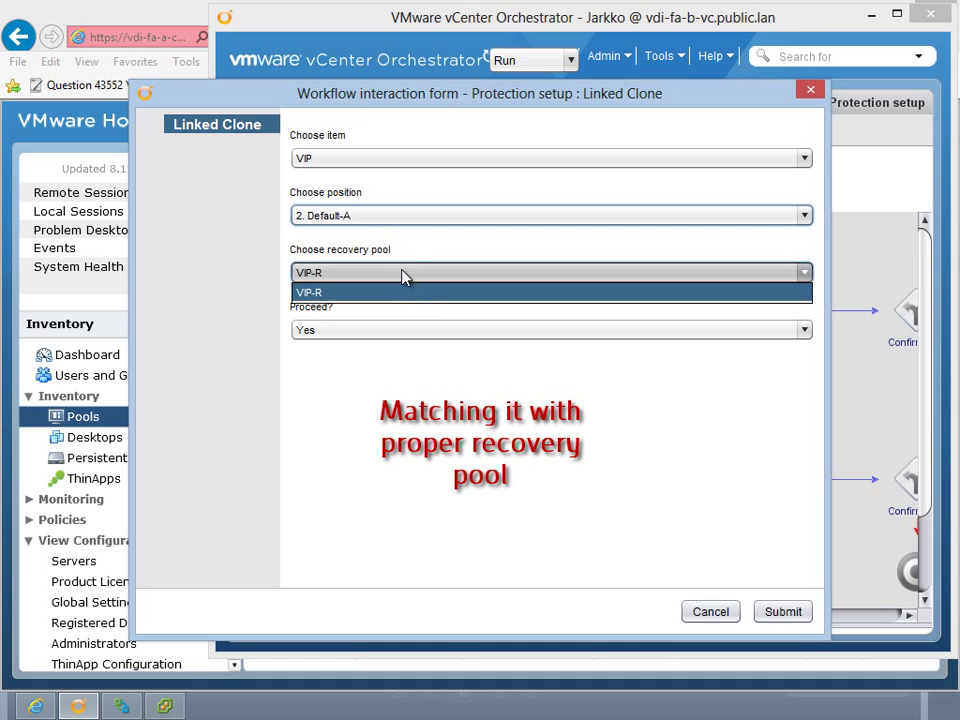
pyautogui.click(401, 275)
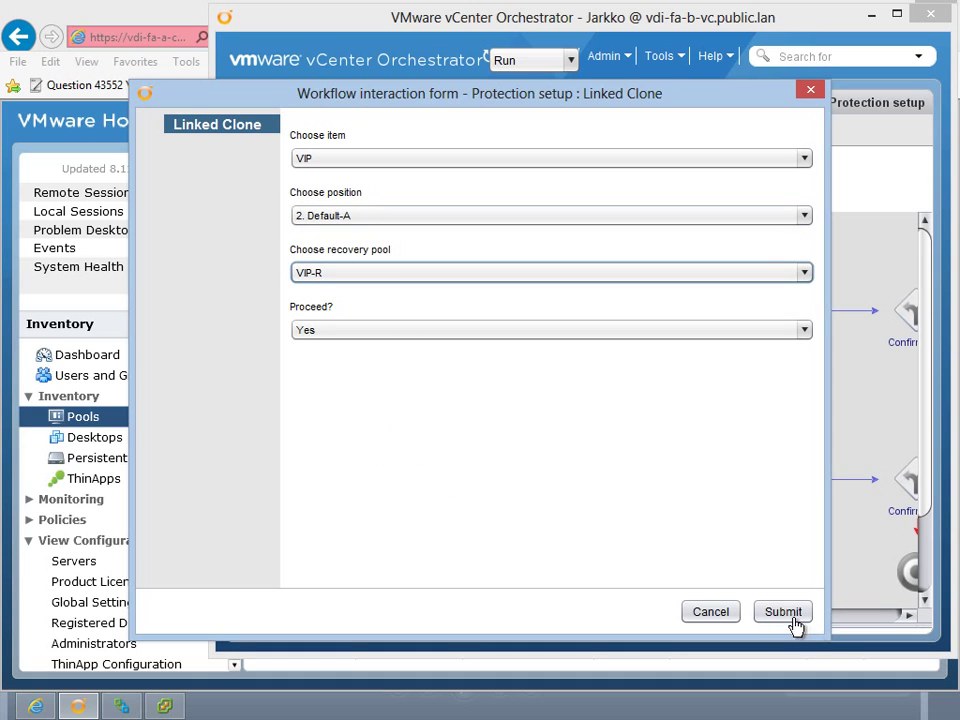
pyautogui.click(785, 614)
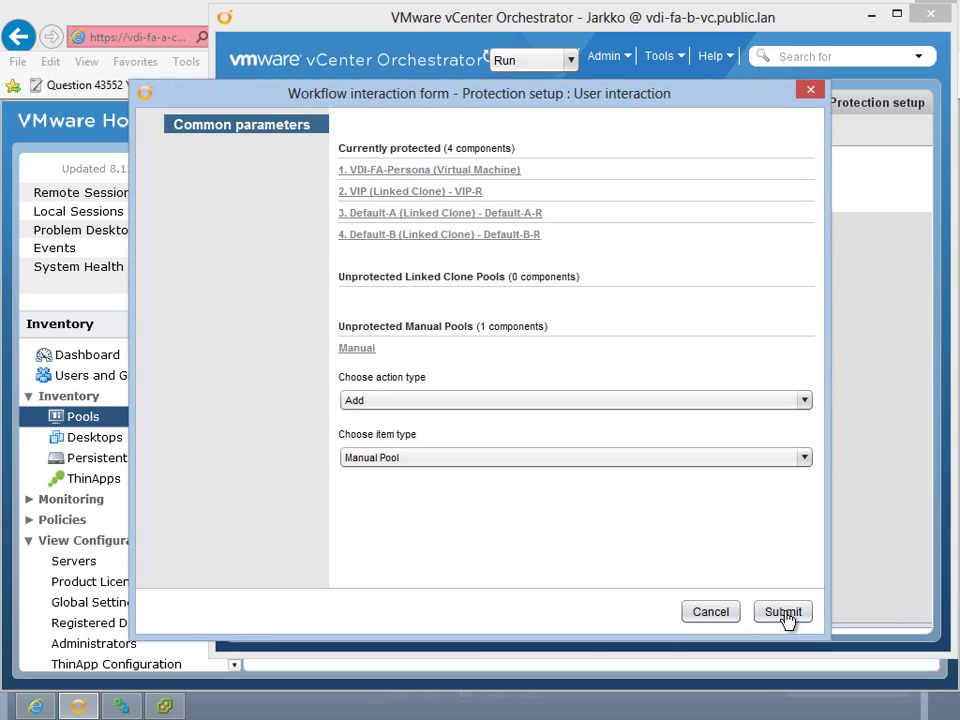
# Step: Submit the Protection setup interaction form with action type Add and item type Manual Pool
pyautogui.click(440, 401)
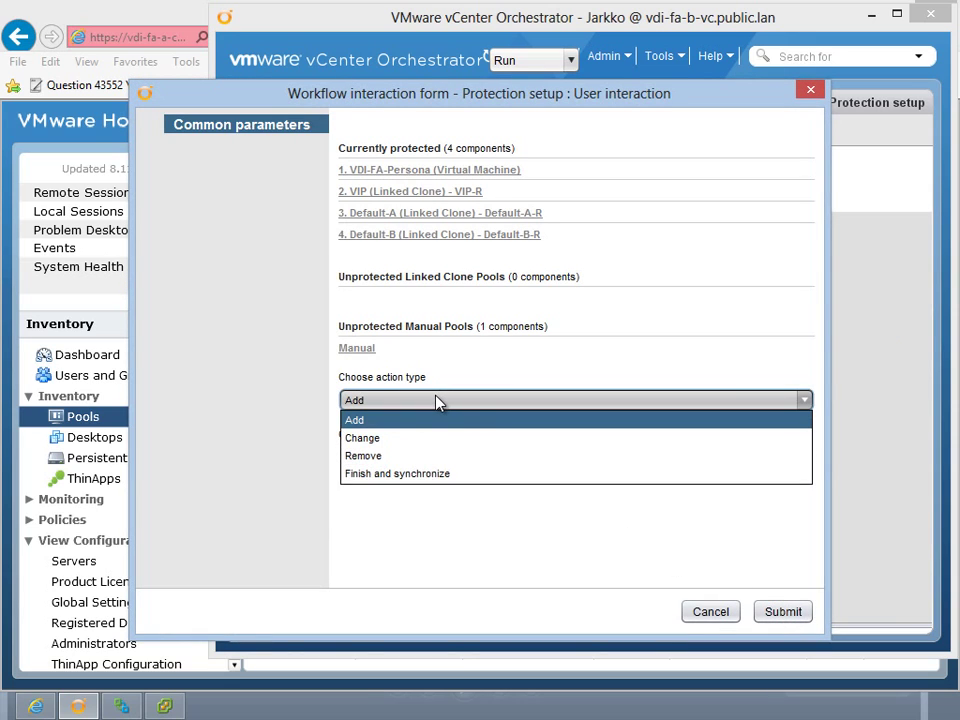
pyautogui.click(437, 401)
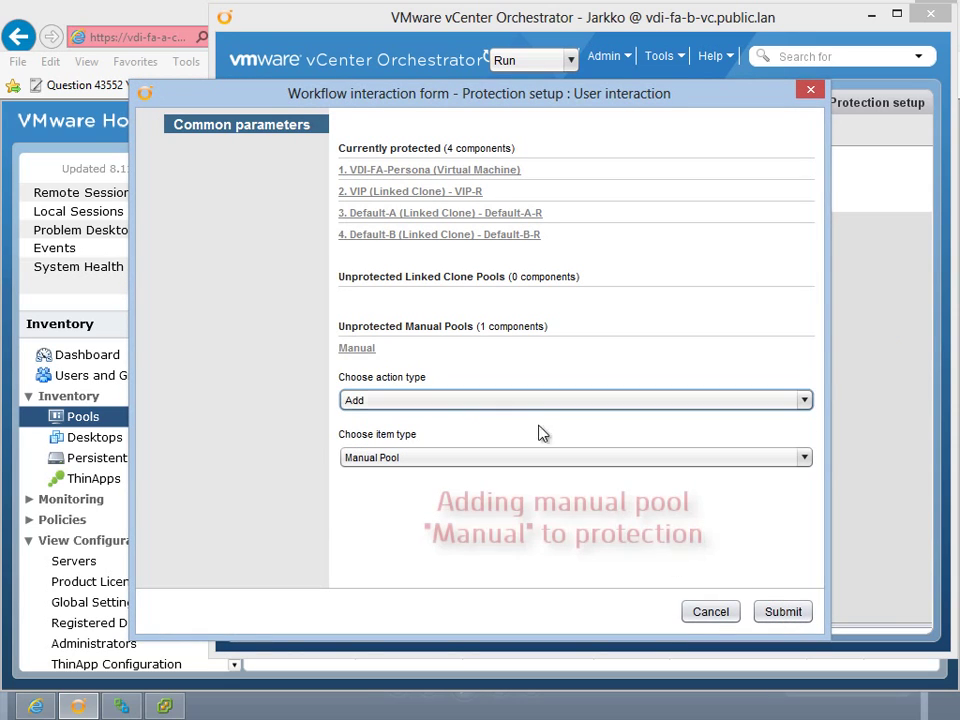
pyautogui.click(575, 460)
pyautogui.click(577, 466)
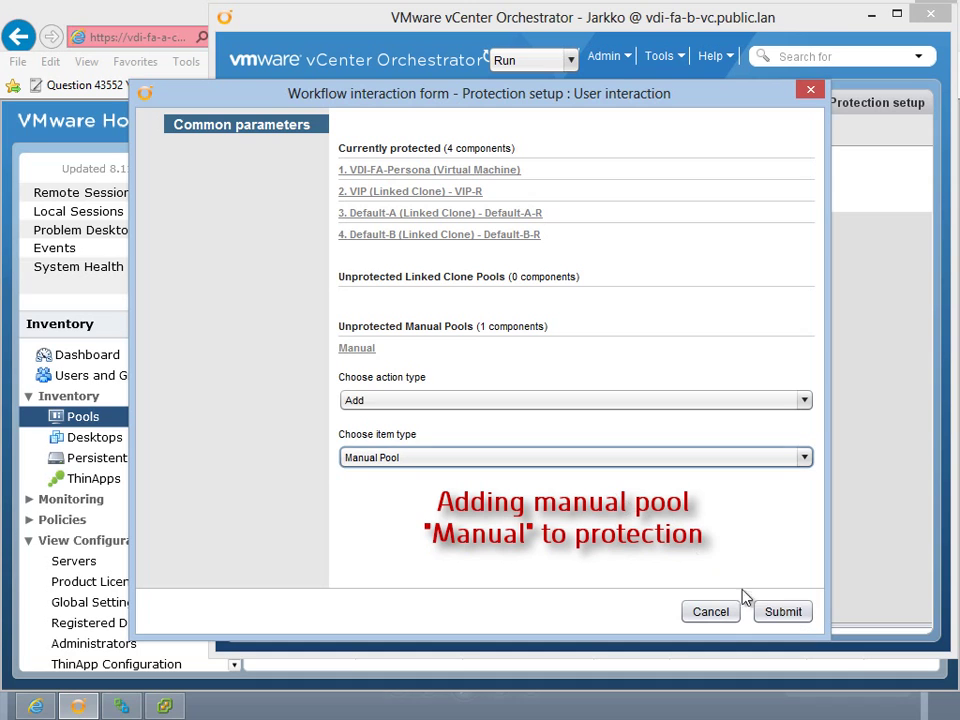
pyautogui.click(787, 619)
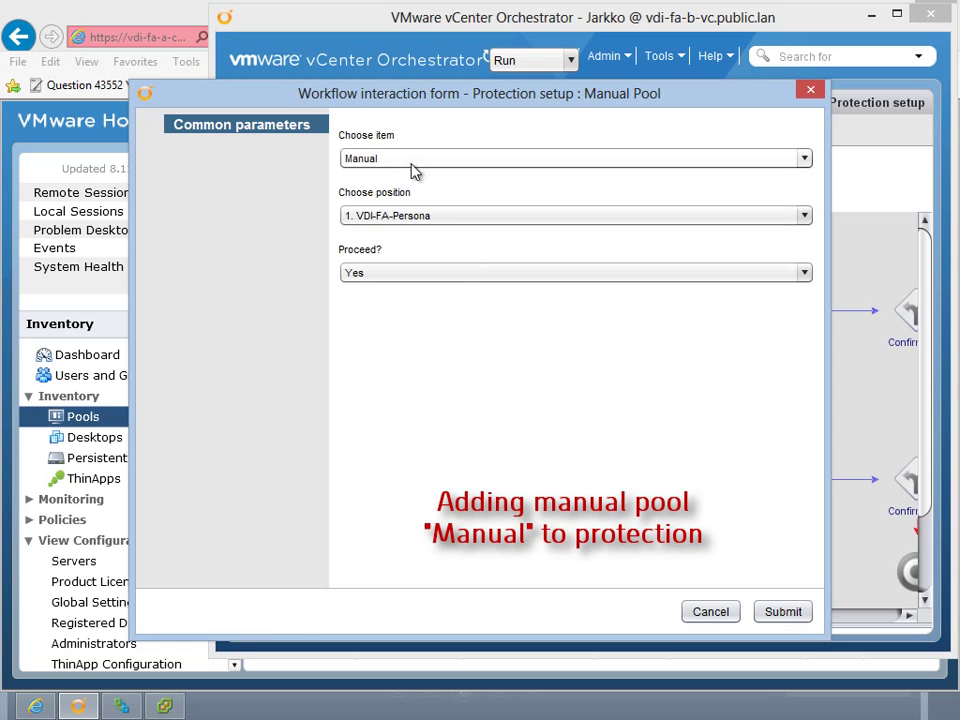
# Step: Add the Manual pool to protection at position Last
pyautogui.click(421, 216)
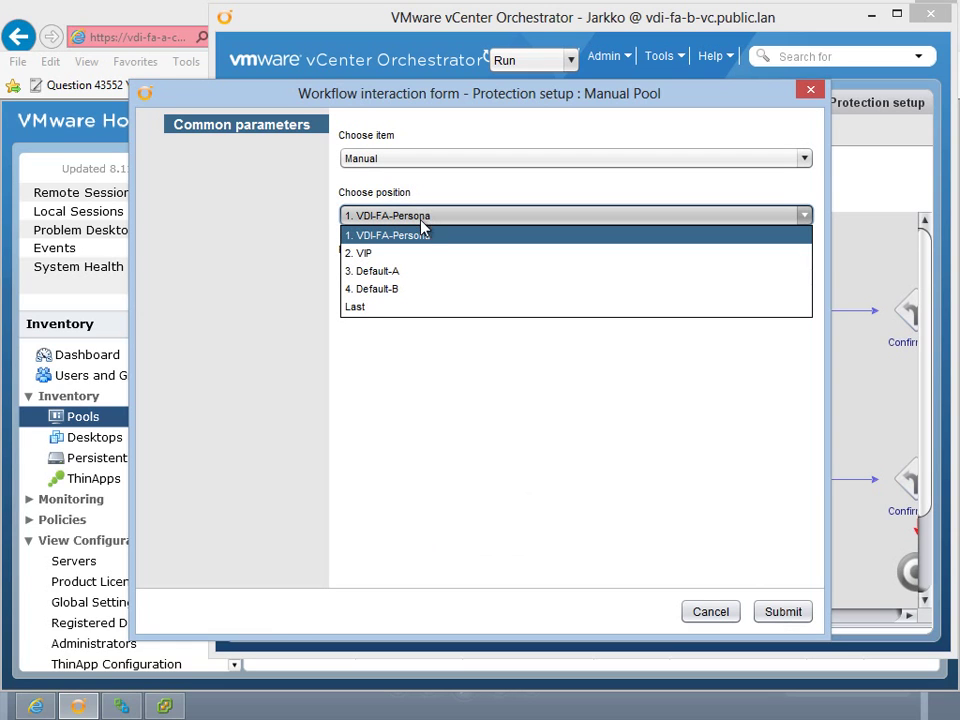
pyautogui.click(398, 307)
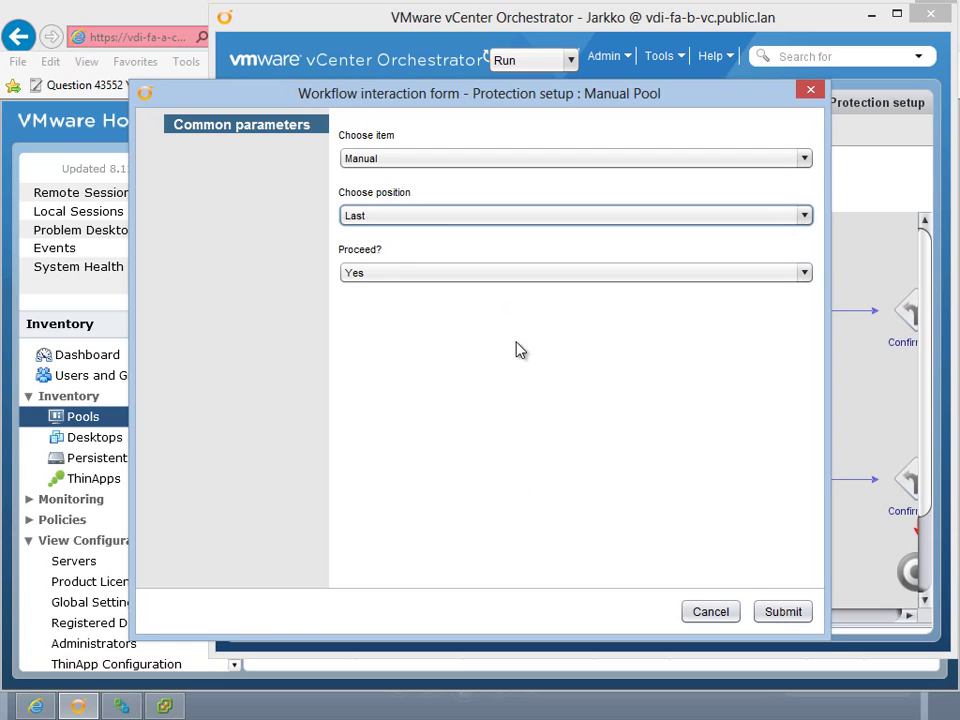
pyautogui.click(783, 612)
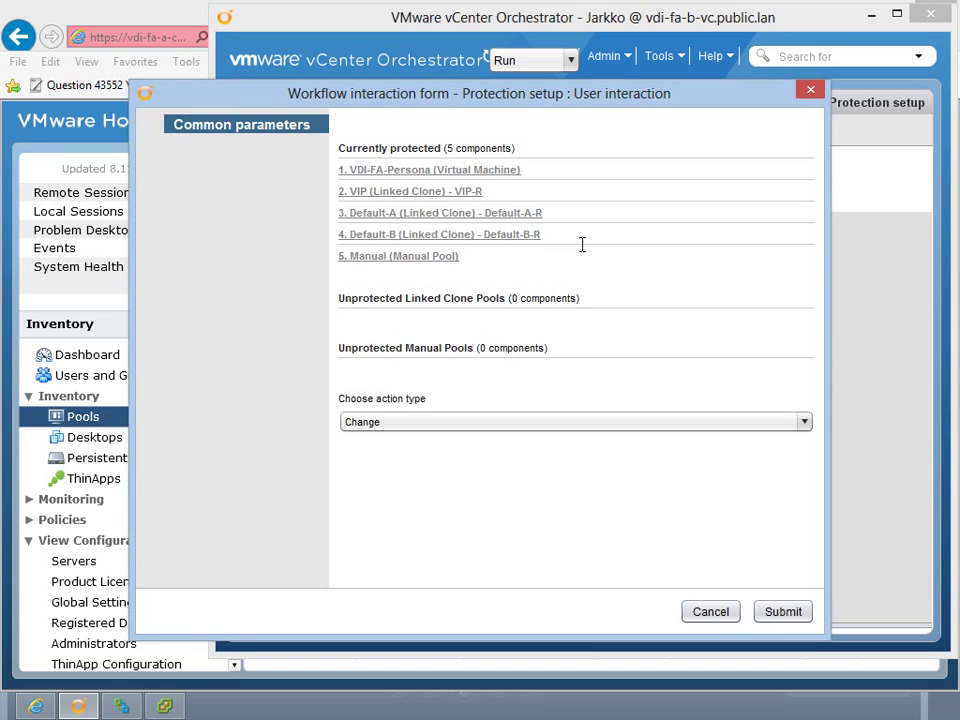
# Step: Complete the Protection setup workflow with the Finish and synchronize action
pyautogui.click(432, 423)
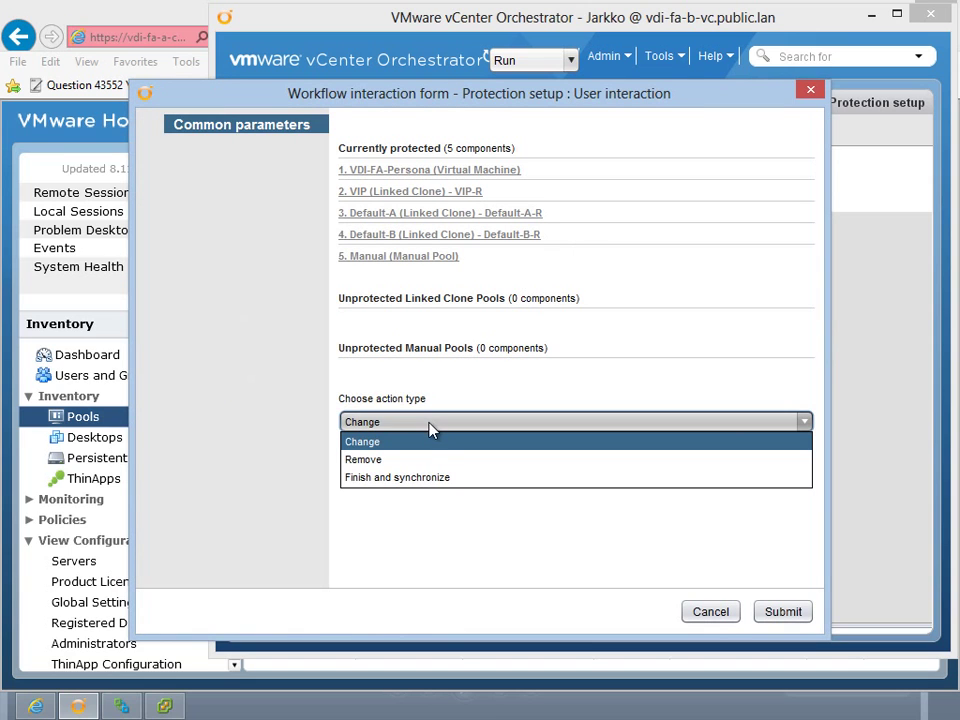
pyautogui.click(426, 477)
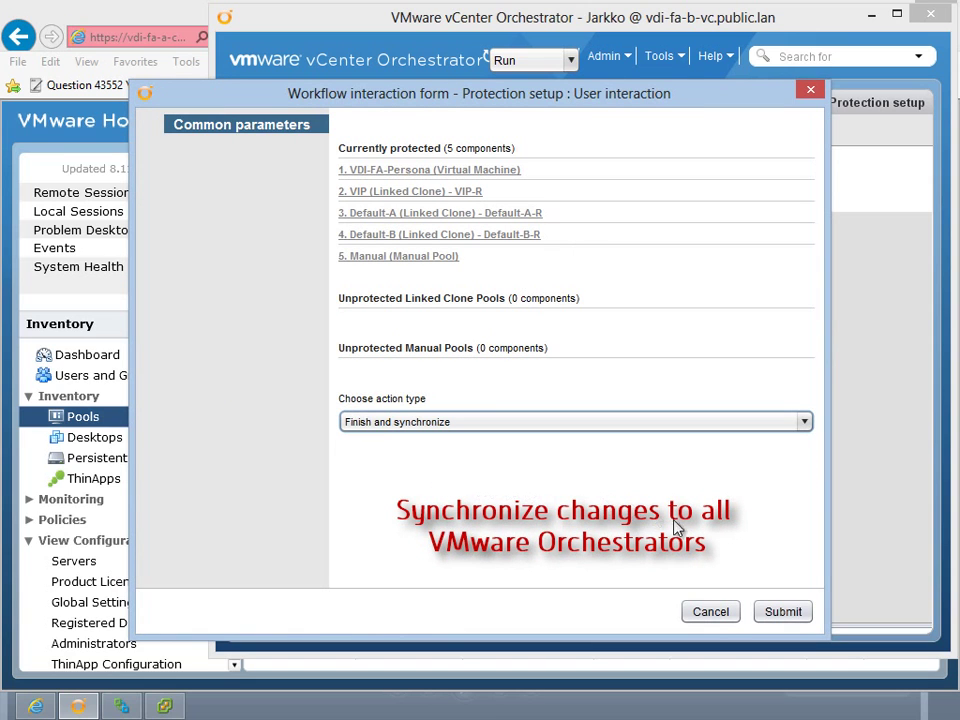
pyautogui.click(800, 612)
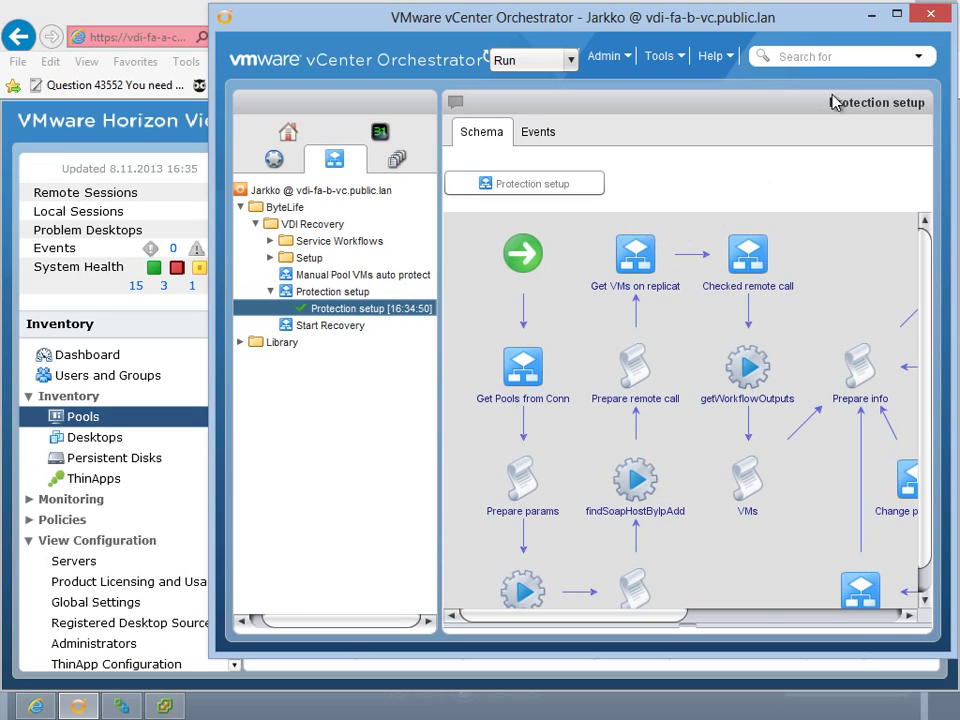
# Step: Minimize Orchestrator, look at the Manual desktop session in VMware View Client, and switch to vSphere Client
pyautogui.click(869, 15)
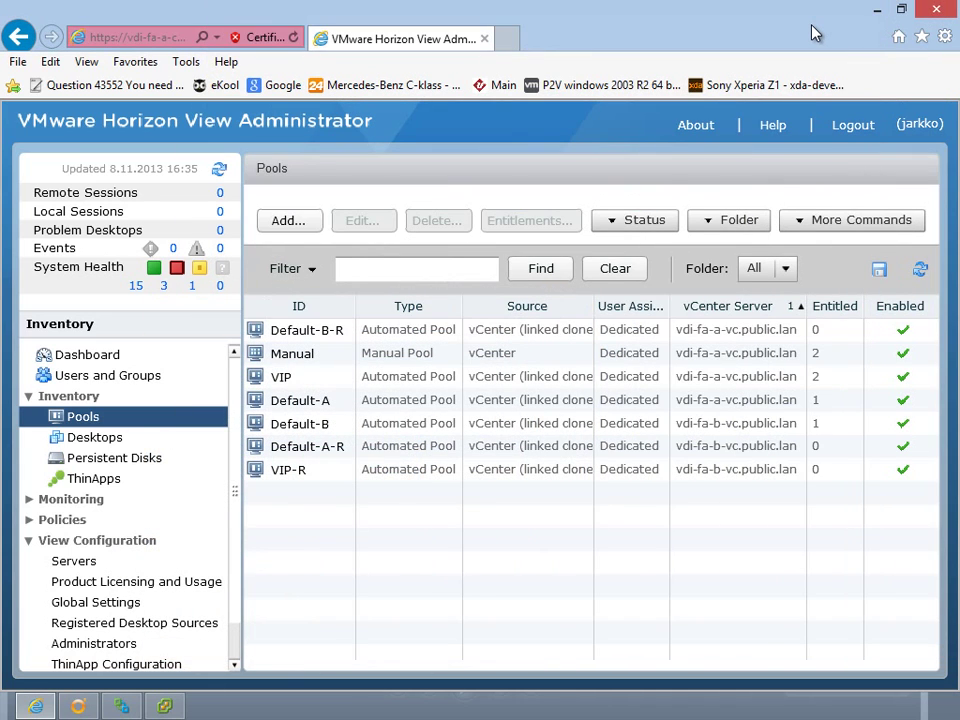
pyautogui.click(121, 706)
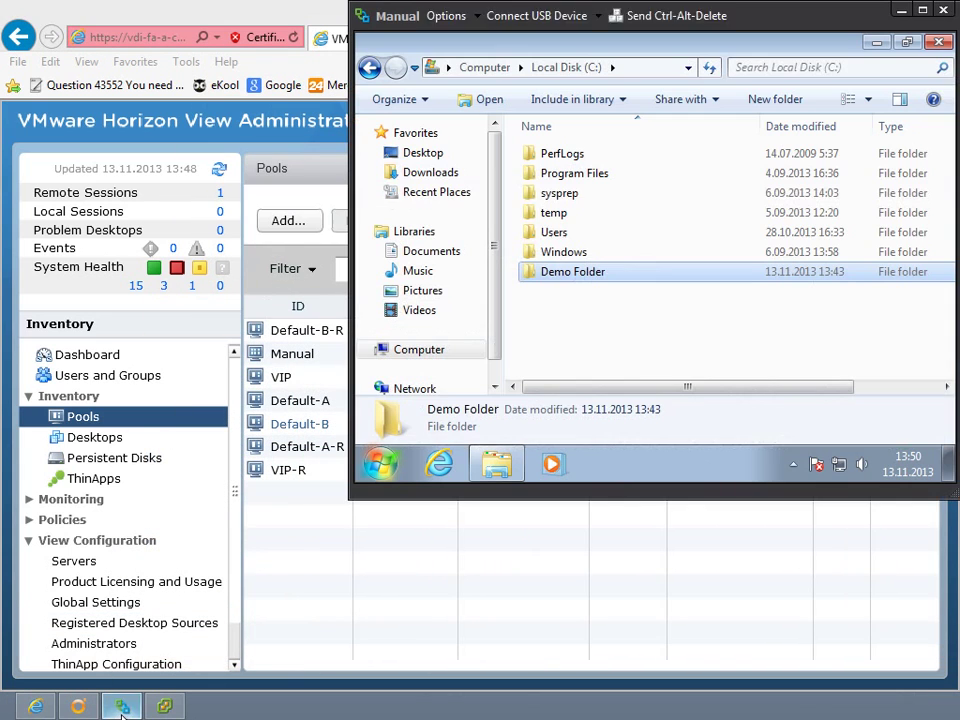
pyautogui.click(383, 466)
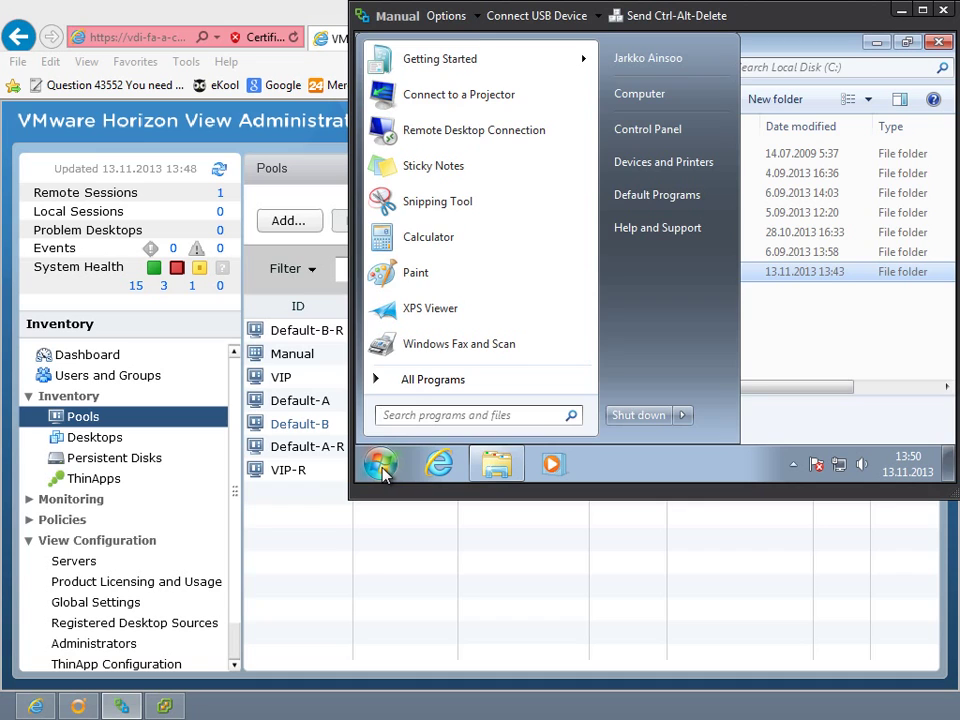
pyautogui.click(383, 466)
pyautogui.click(164, 706)
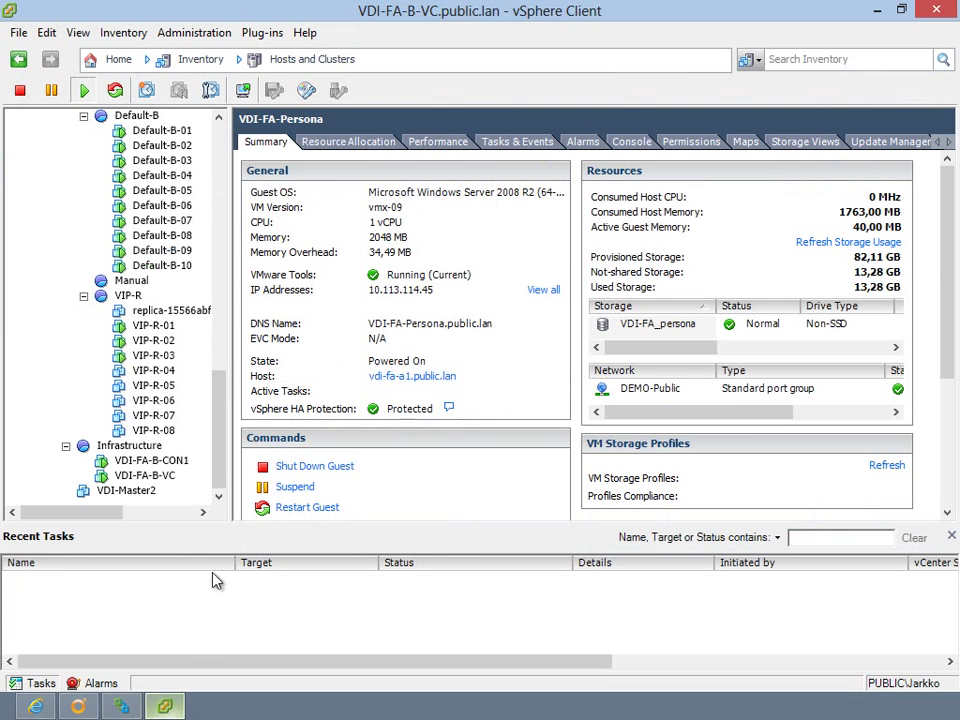
# Step: Shut down the Site A host vdi-fa-a1.public.lan, giving Demo as the reason
pyautogui.moveTo(221, 482); pyautogui.dragTo(123, 190)
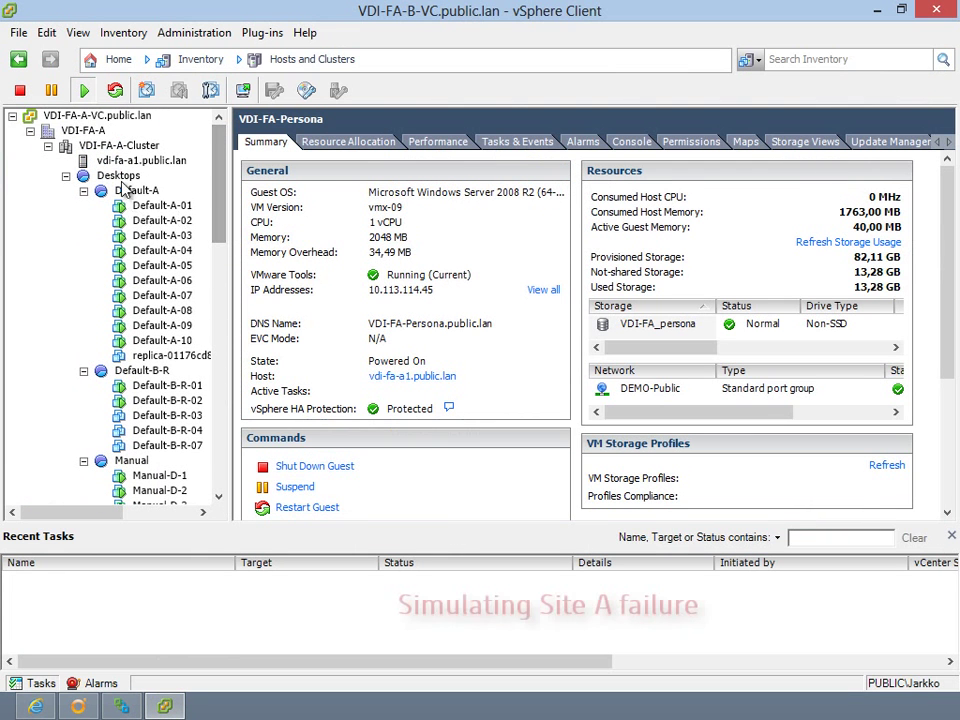
pyautogui.rightClick(131, 162)
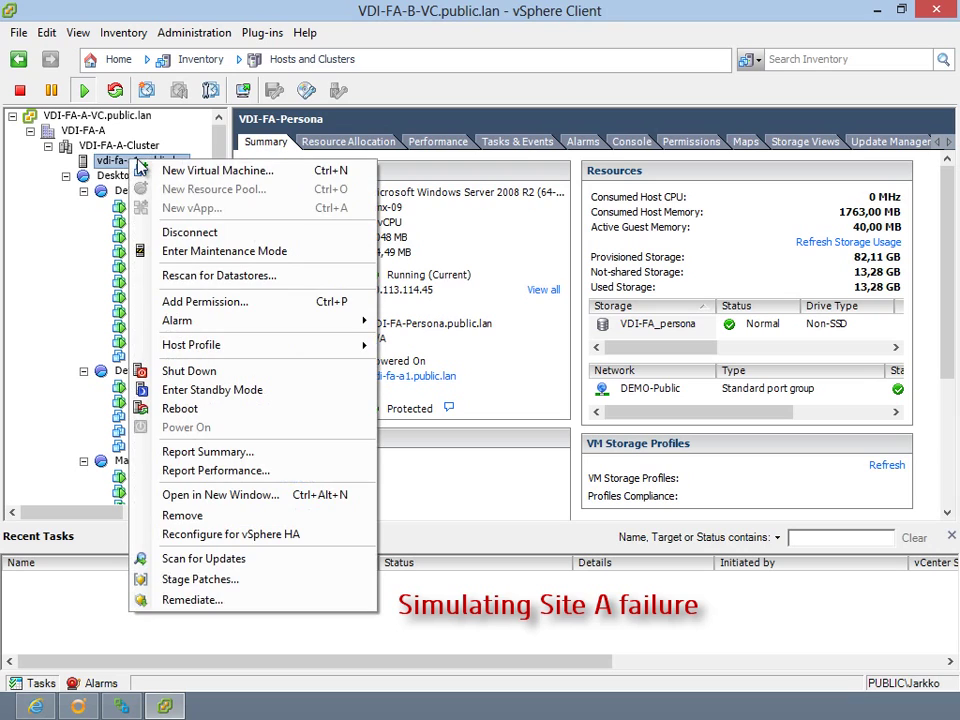
pyautogui.click(175, 372)
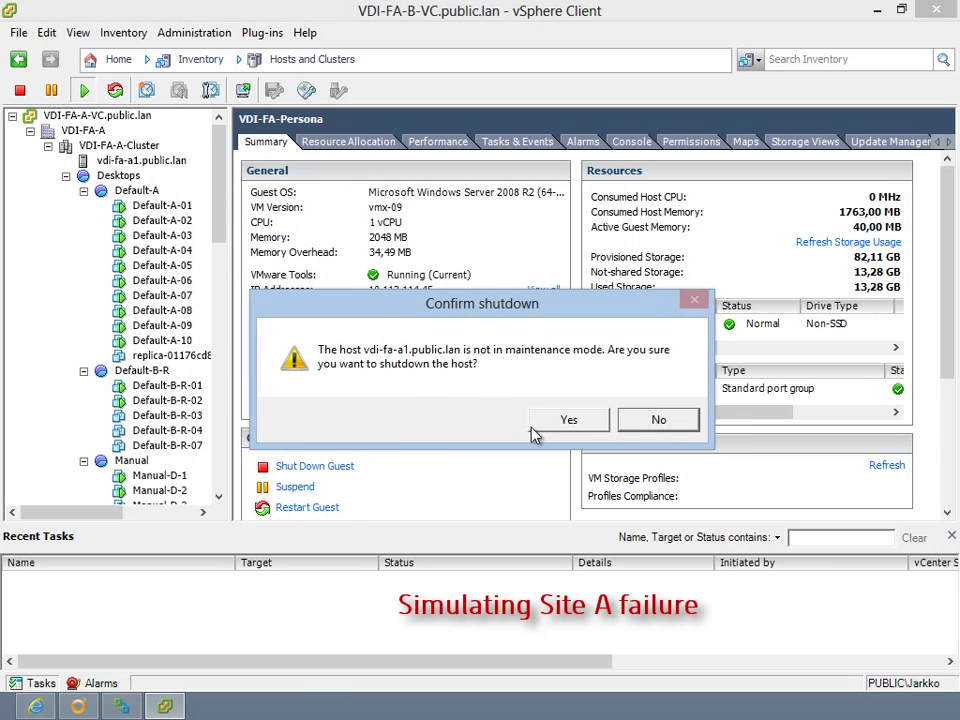
pyautogui.click(541, 421)
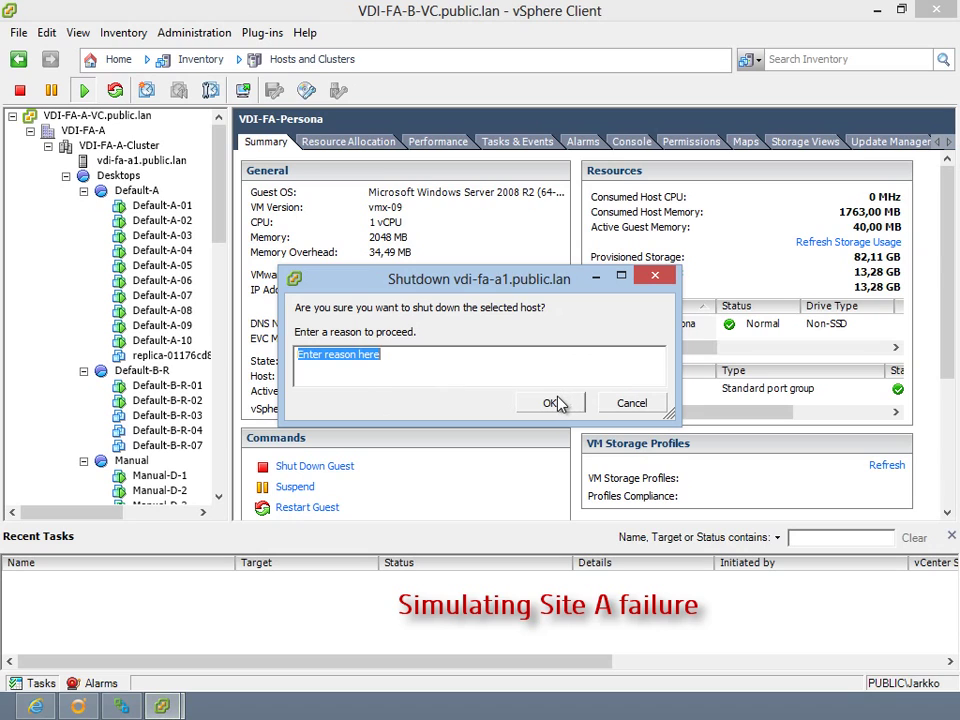
pyautogui.write('Demo')
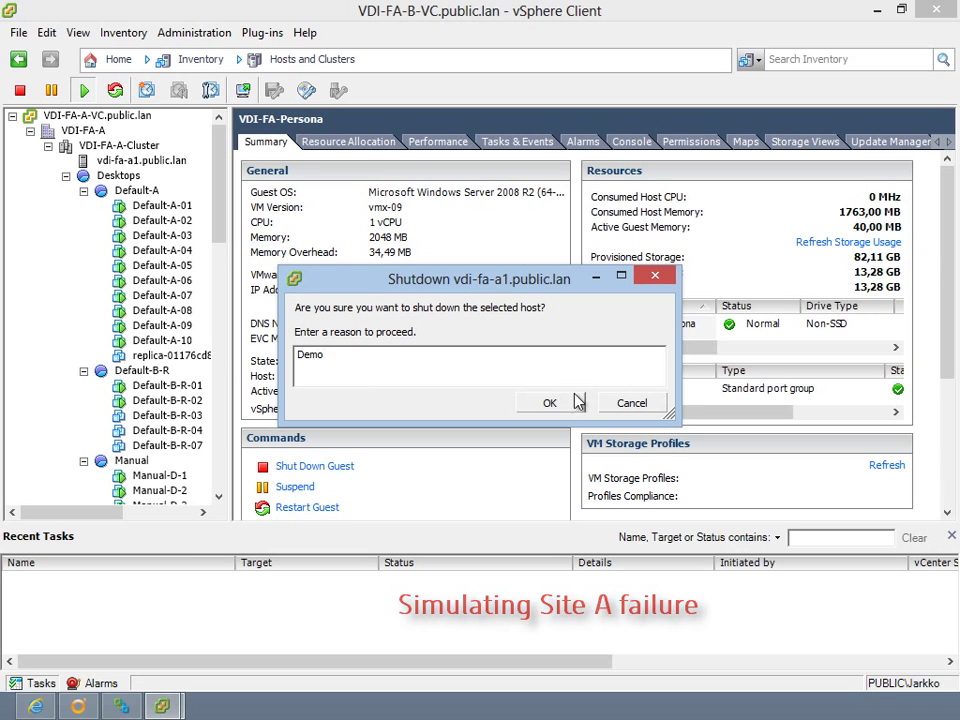
pyautogui.click(575, 404)
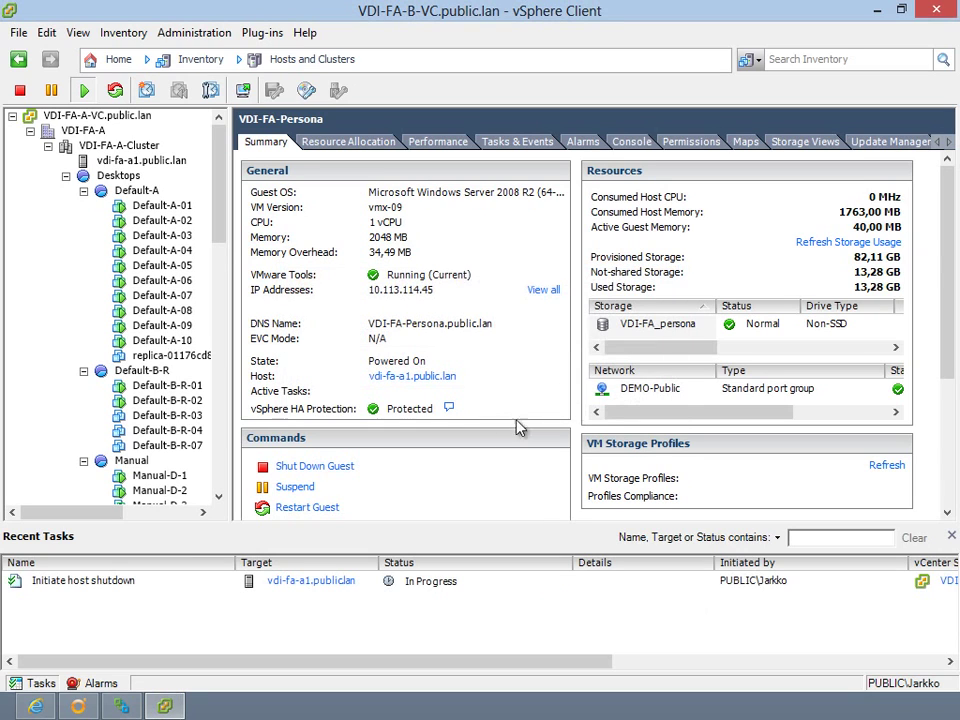
# Step: Switch to the Manual desktop session in VMware View Client, test whether it responds, and dismiss the disconnection message
pyautogui.click(131, 708)
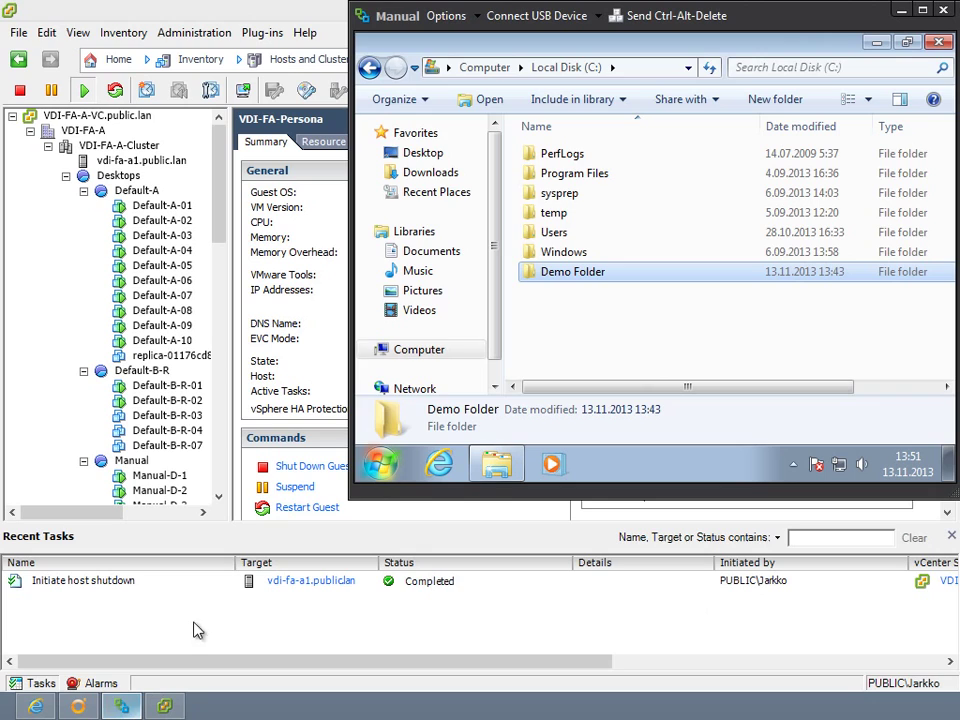
pyautogui.click(380, 465)
pyautogui.click(381, 466)
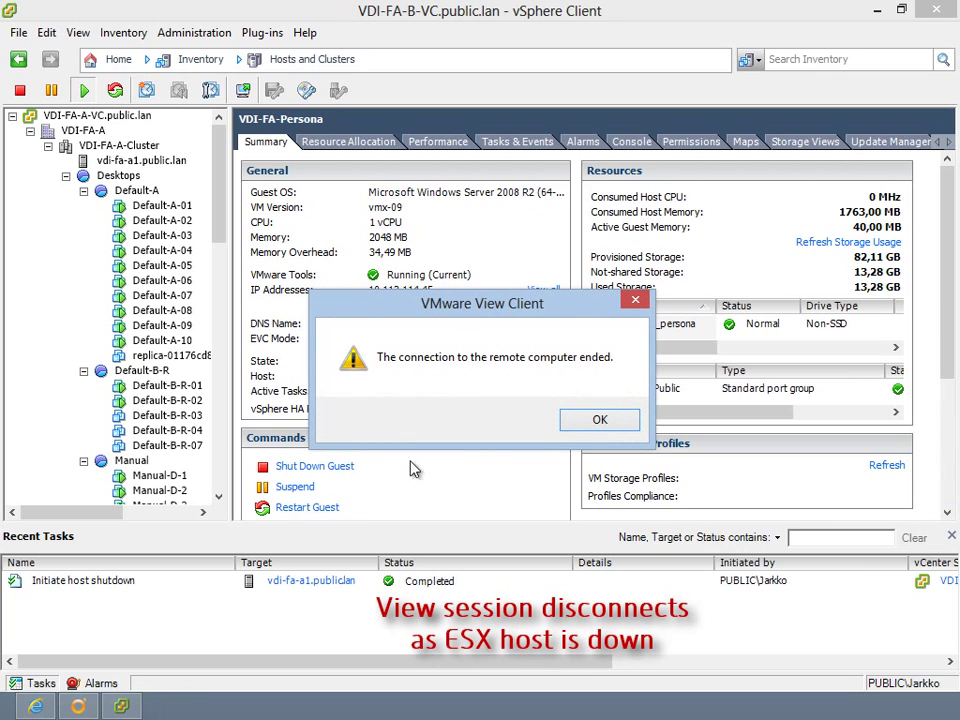
pyautogui.click(575, 425)
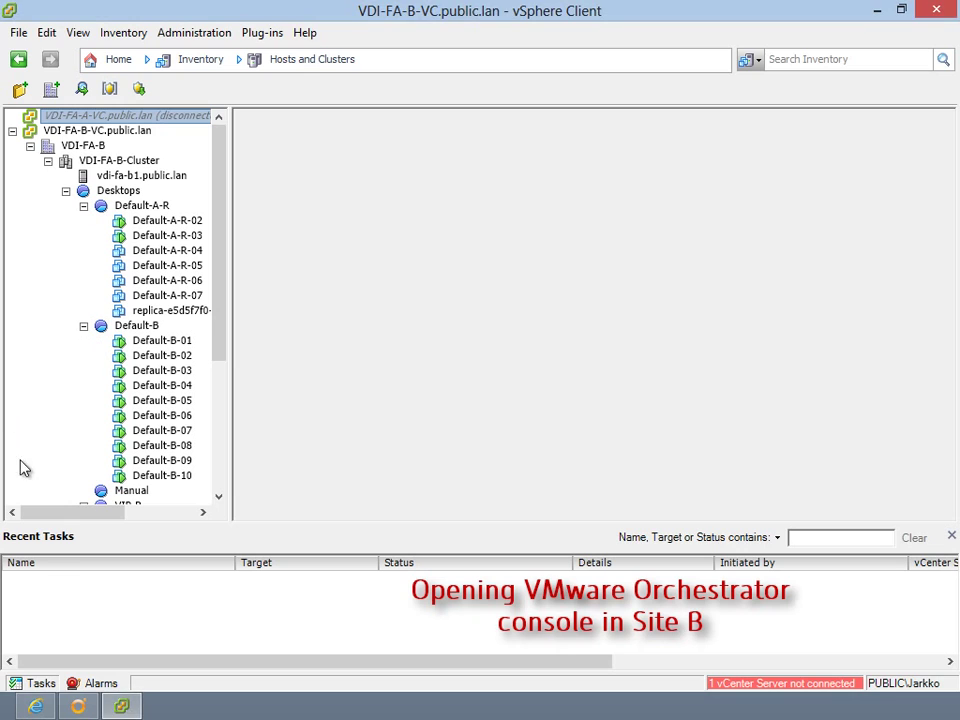
# Step: Switch to vCenter Orchestrator and start the Start Recovery workflow with the Failover activity
pyautogui.click(78, 706)
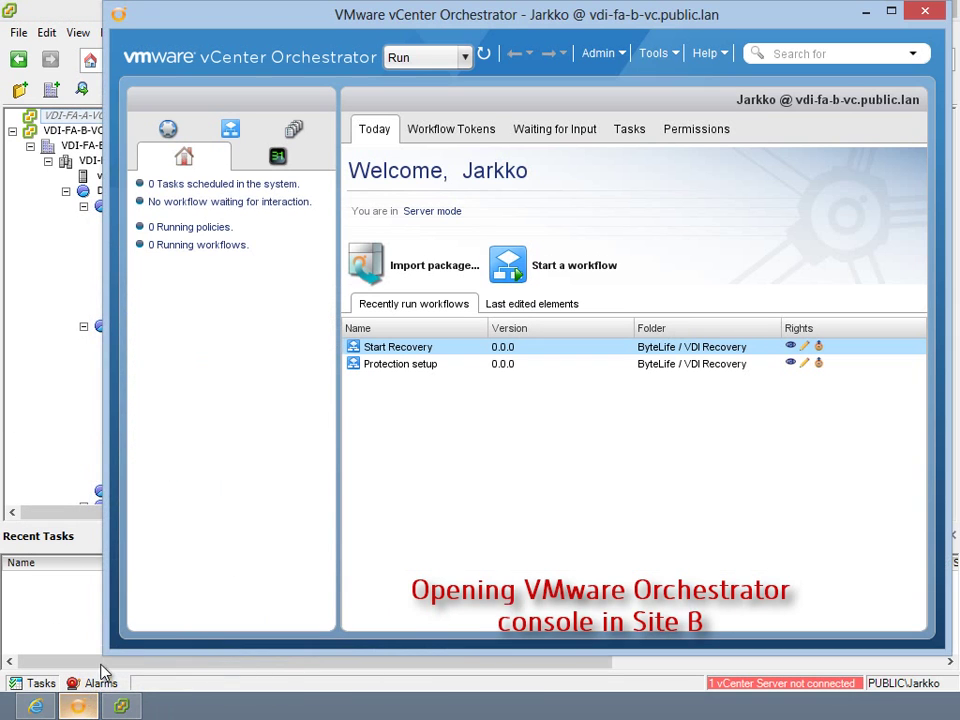
pyautogui.click(388, 347)
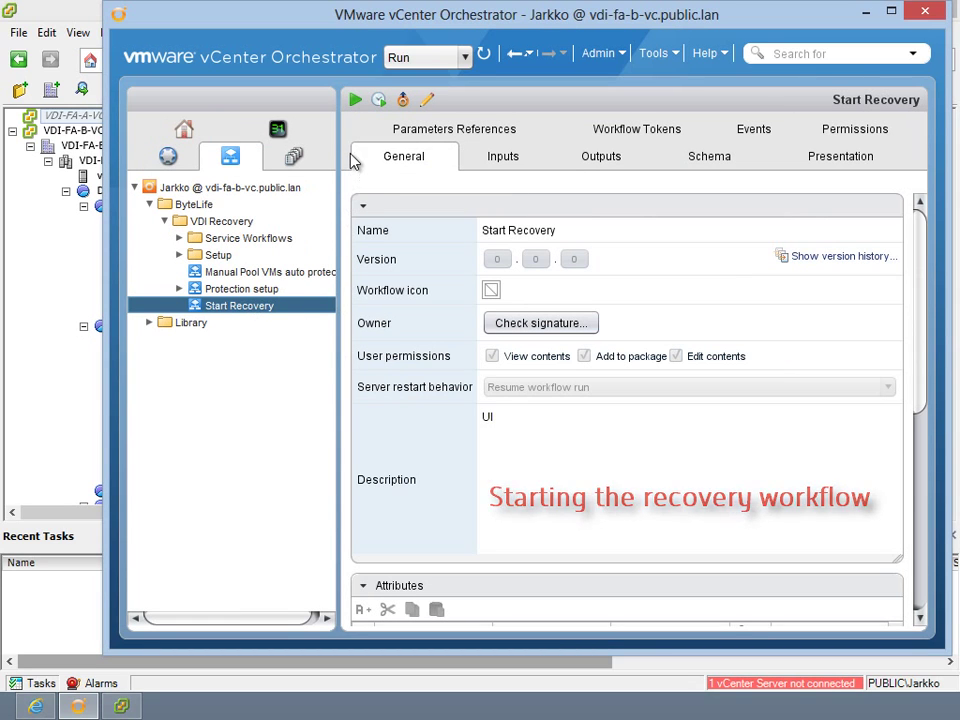
pyautogui.click(353, 101)
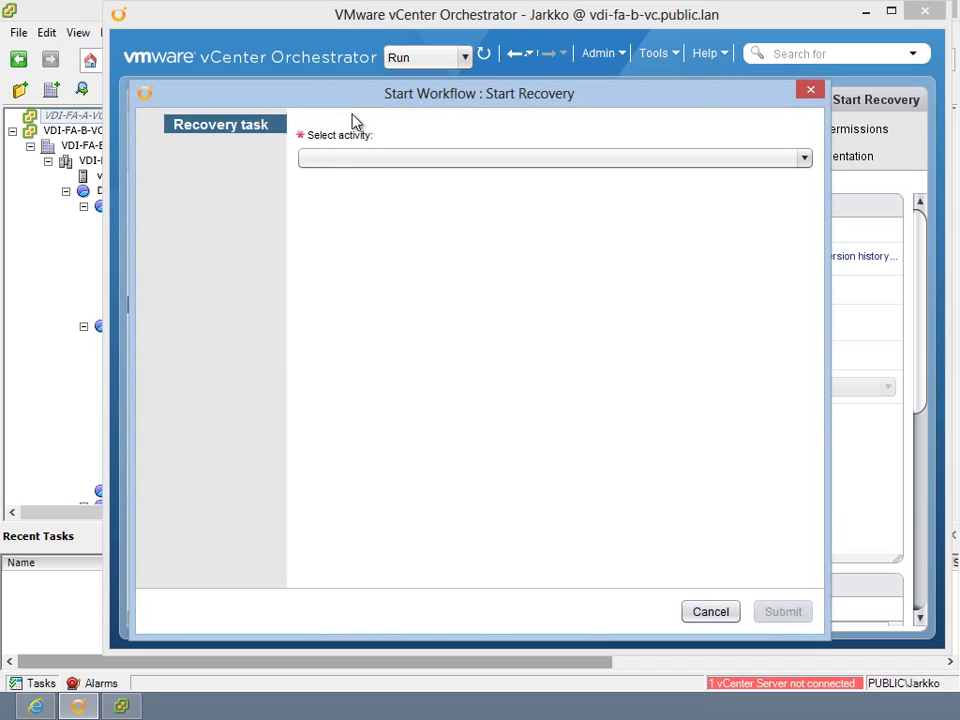
pyautogui.click(358, 158)
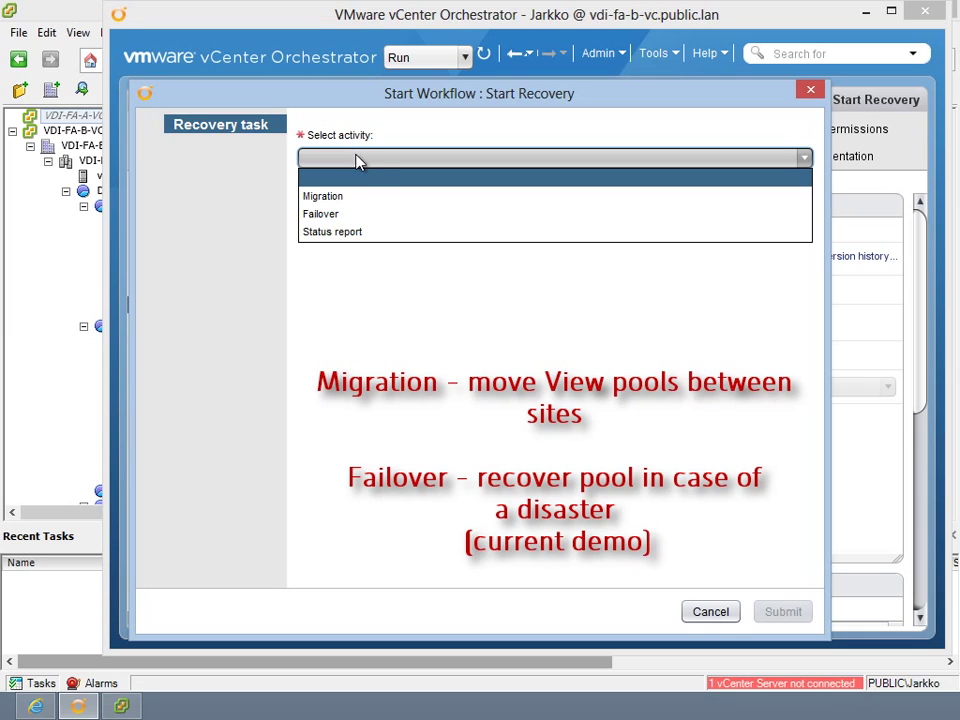
pyautogui.click(376, 214)
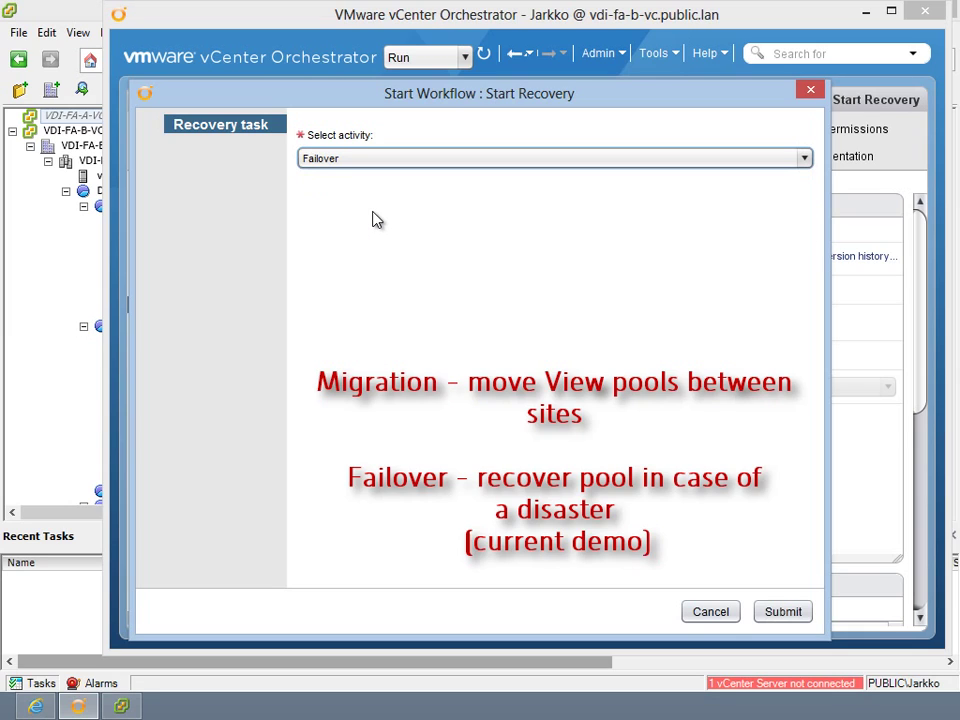
pyautogui.click(774, 618)
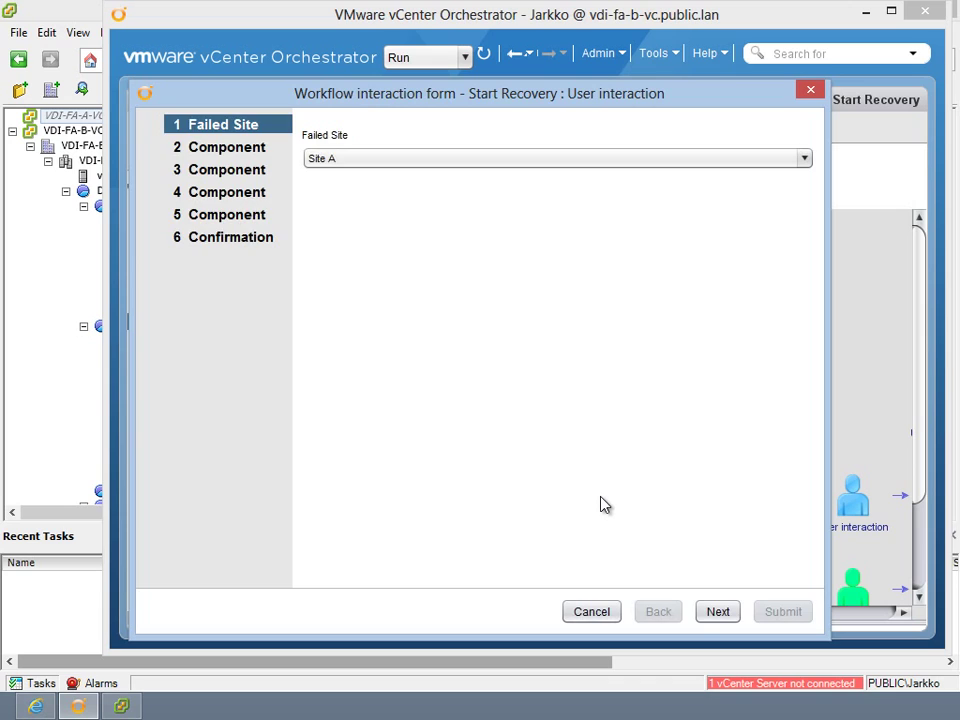
# Step: Select Site A as the failed site in the Start Recovery interaction form
pyautogui.click(396, 163)
pyautogui.click(406, 177)
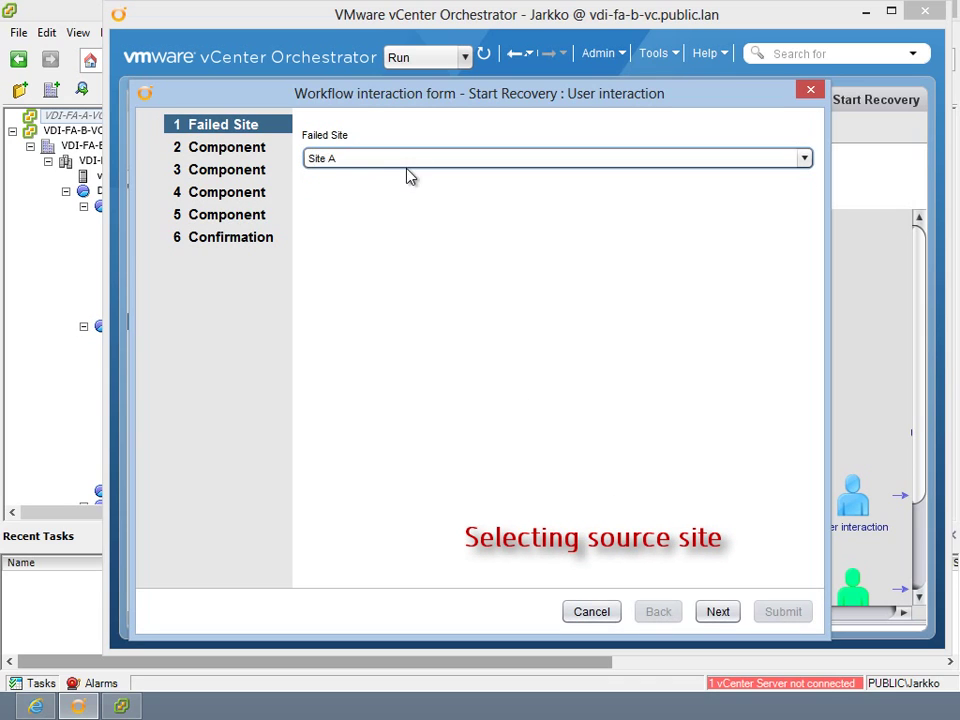
pyautogui.click(716, 612)
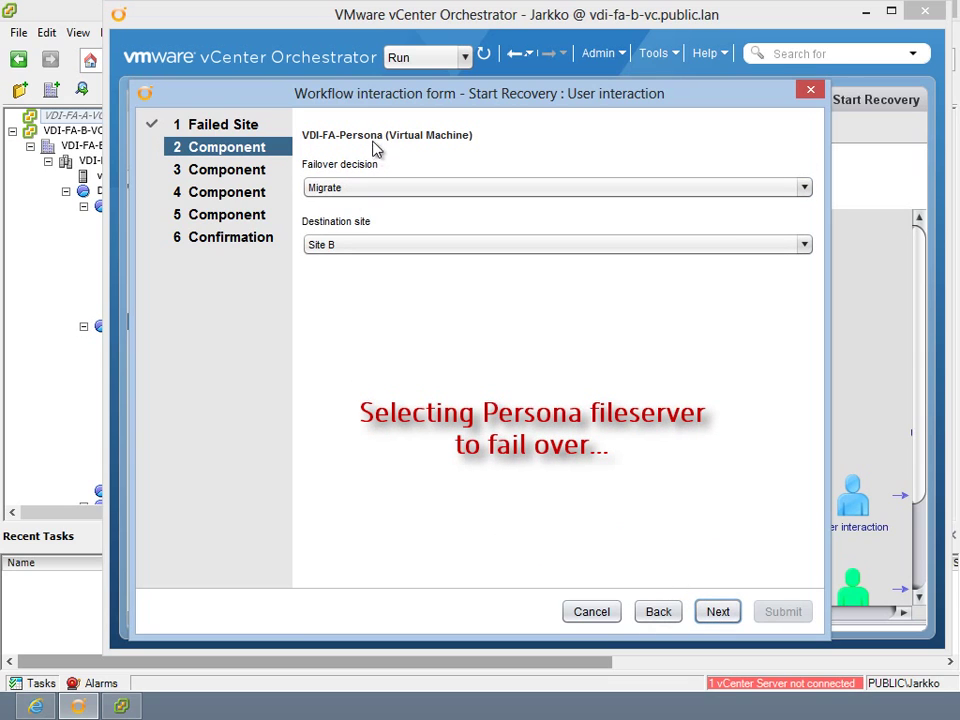
# Step: Set the VDI-FA-Persona virtual machine to Migrate with Site B as its destination site
pyautogui.click(398, 188)
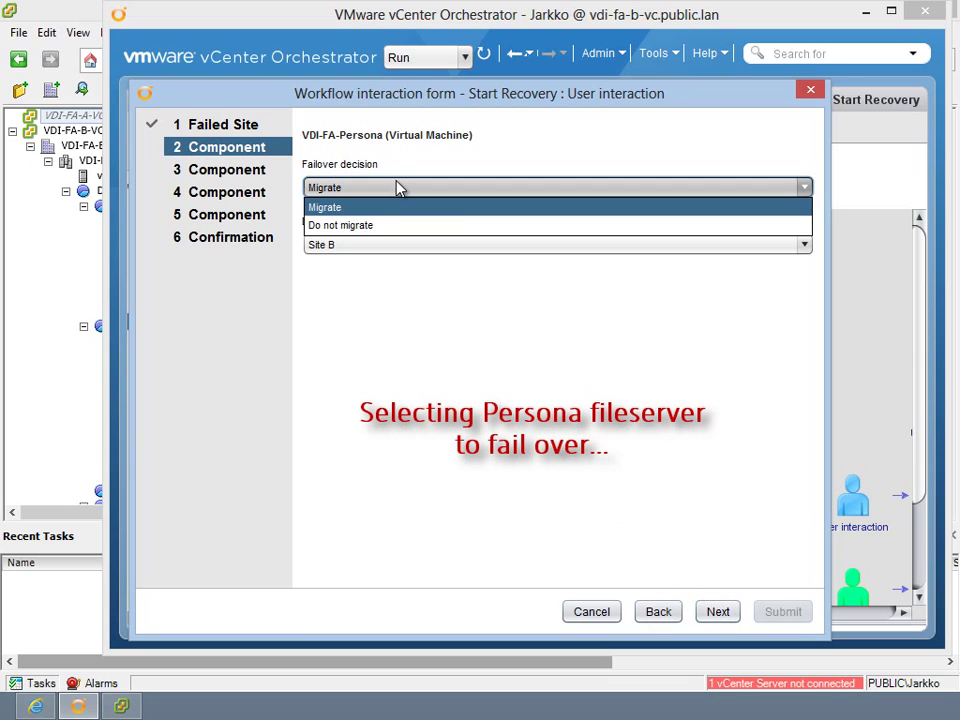
pyautogui.click(398, 188)
pyautogui.click(408, 246)
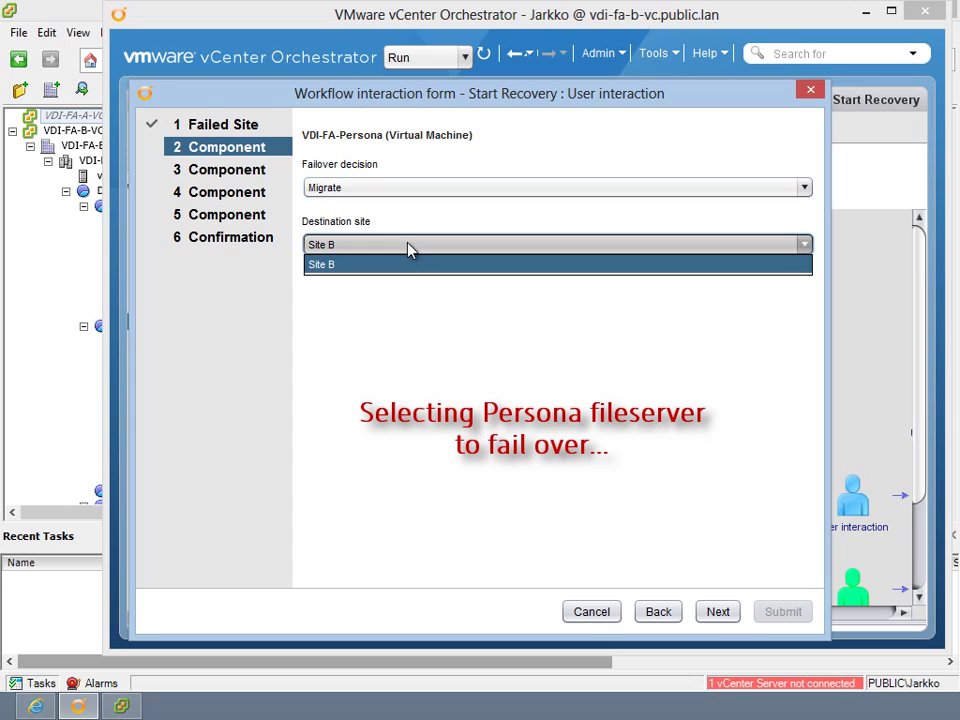
pyautogui.click(412, 262)
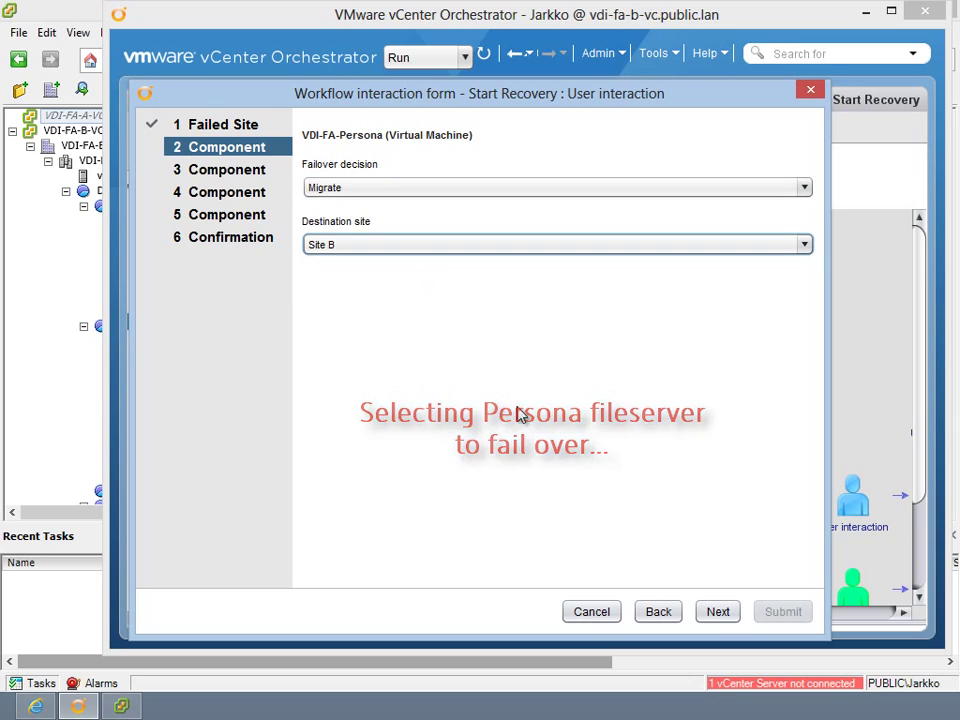
pyautogui.click(716, 612)
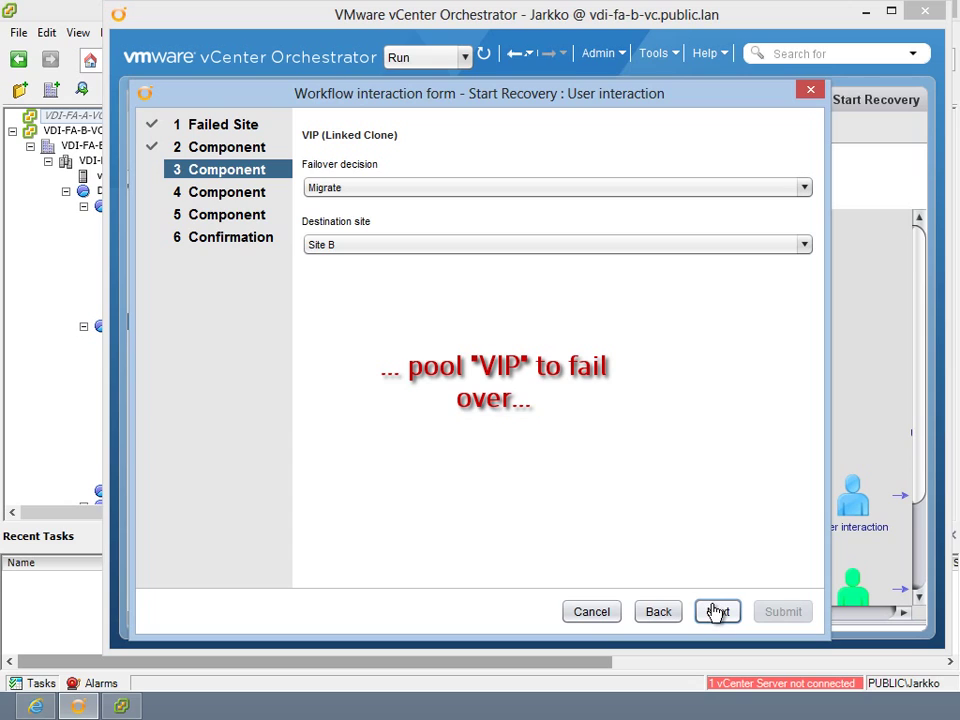
# Step: Accept migration of the VIP pool to Site B and set the Default-A pool to Do not migrate
pyautogui.click(717, 612)
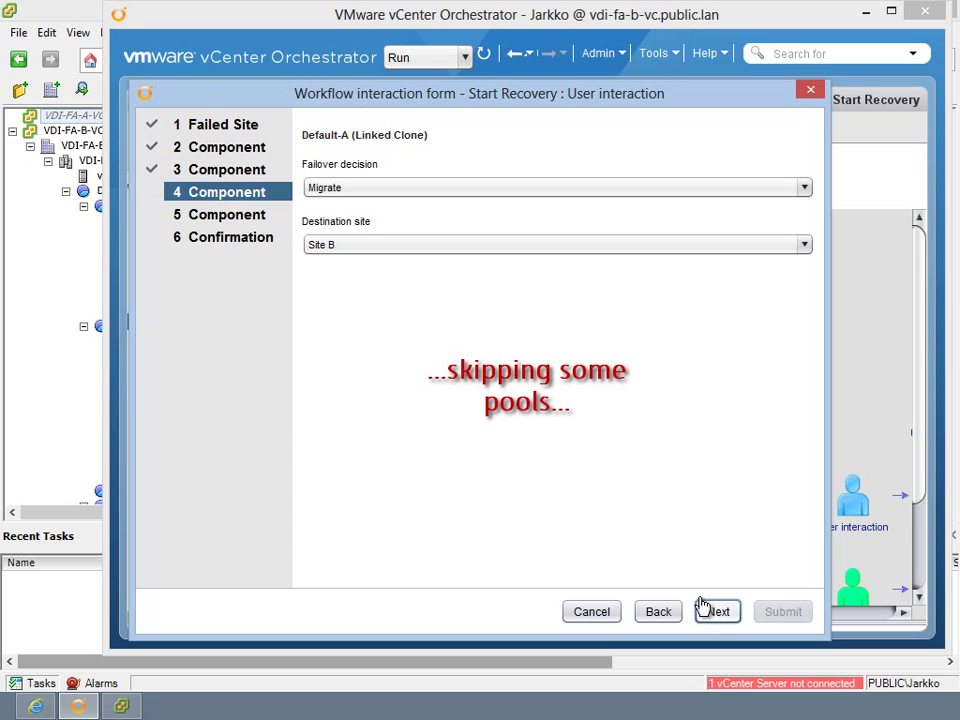
pyautogui.click(372, 190)
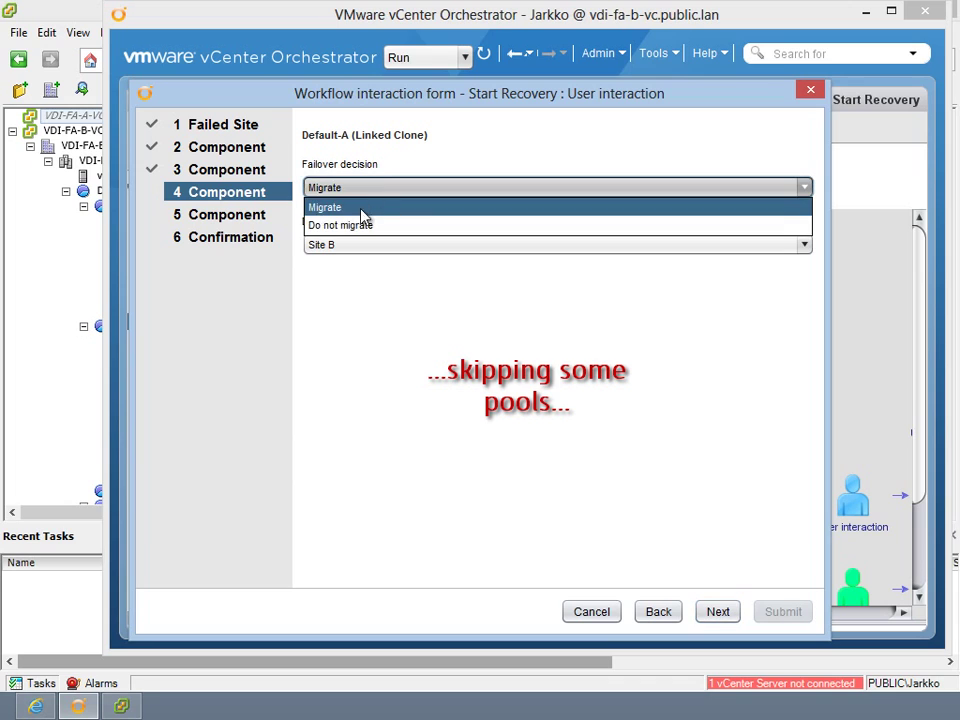
pyautogui.click(364, 223)
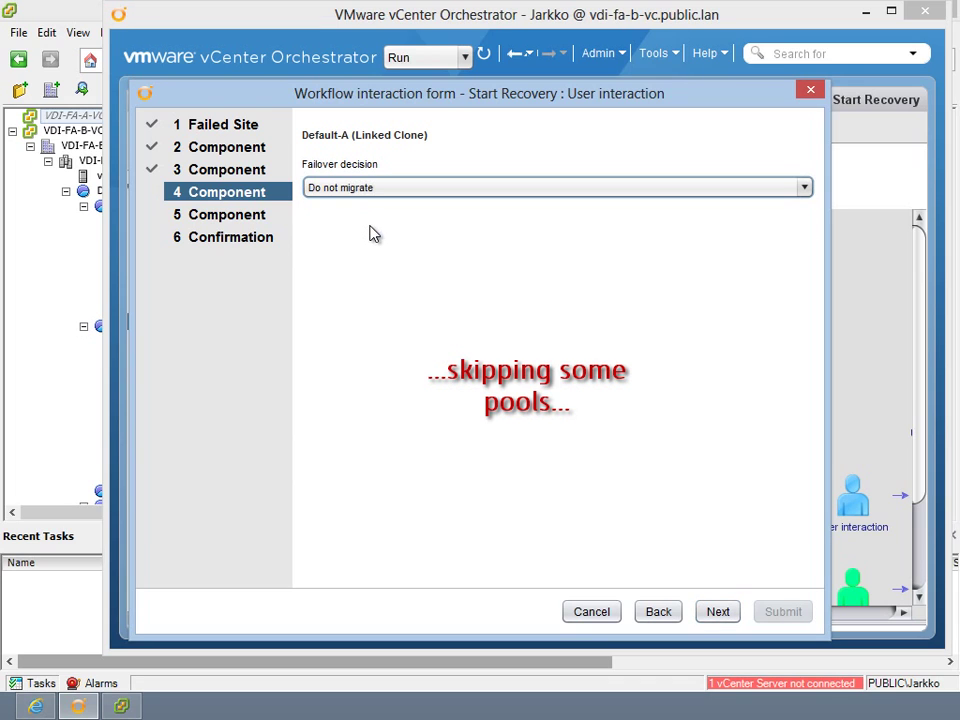
pyautogui.click(718, 613)
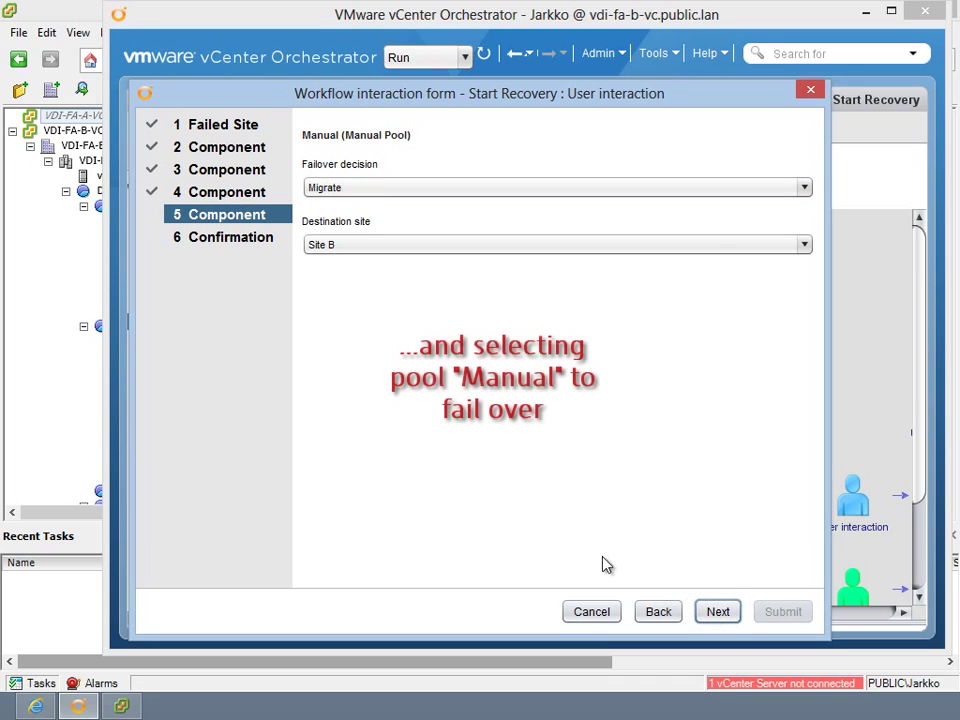
# Step: Accept migration of the Manual pool to Site B and submit the failover with the confirmation set to Yes
pyautogui.click(718, 612)
pyautogui.click(376, 160)
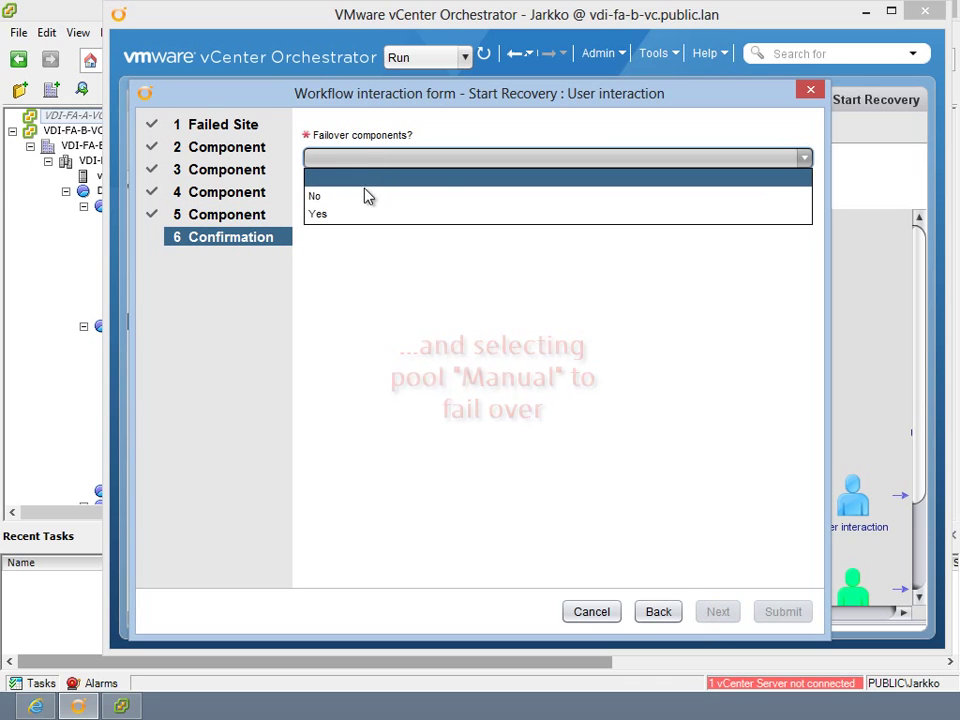
pyautogui.click(365, 214)
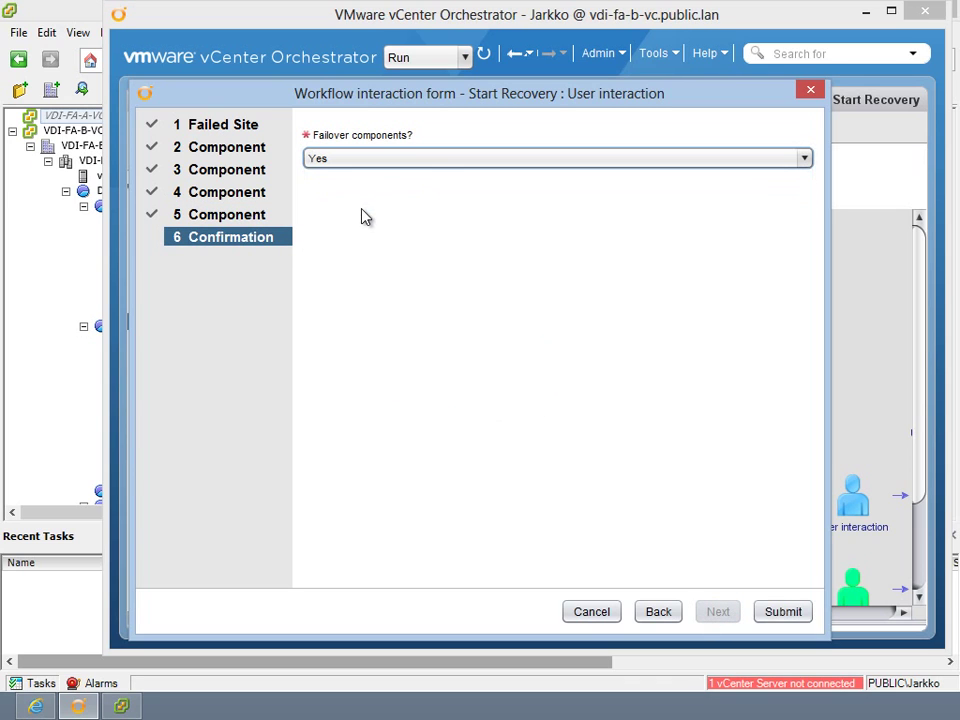
pyautogui.click(782, 612)
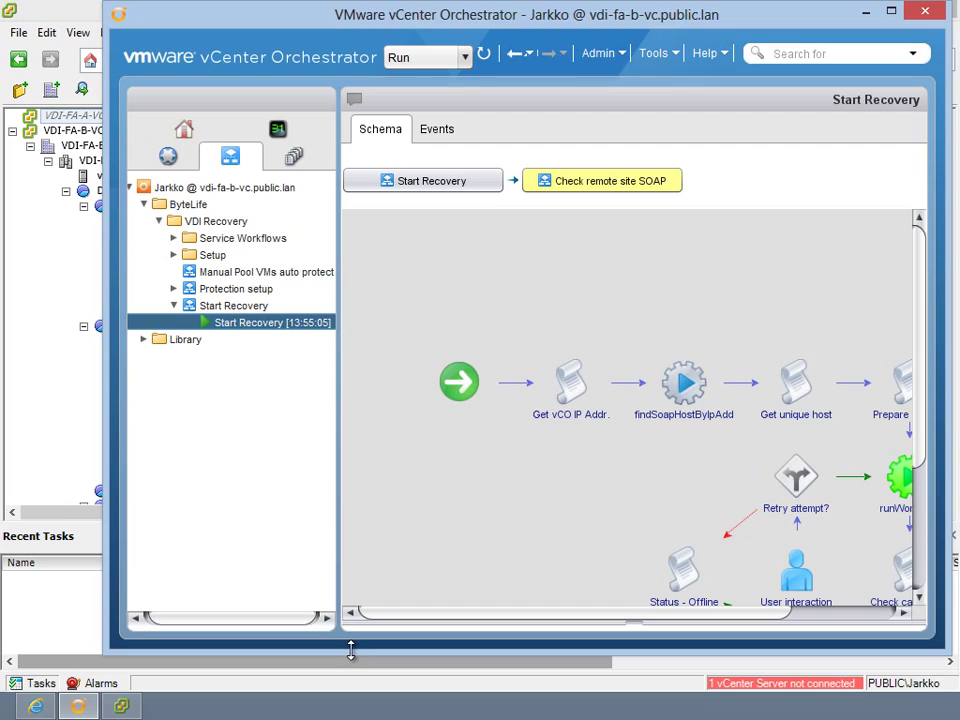
# Step: Shrink the Orchestrator window to uncover vSphere Client and check the list of running workflows
pyautogui.moveTo(351, 650); pyautogui.dragTo(397, 535)
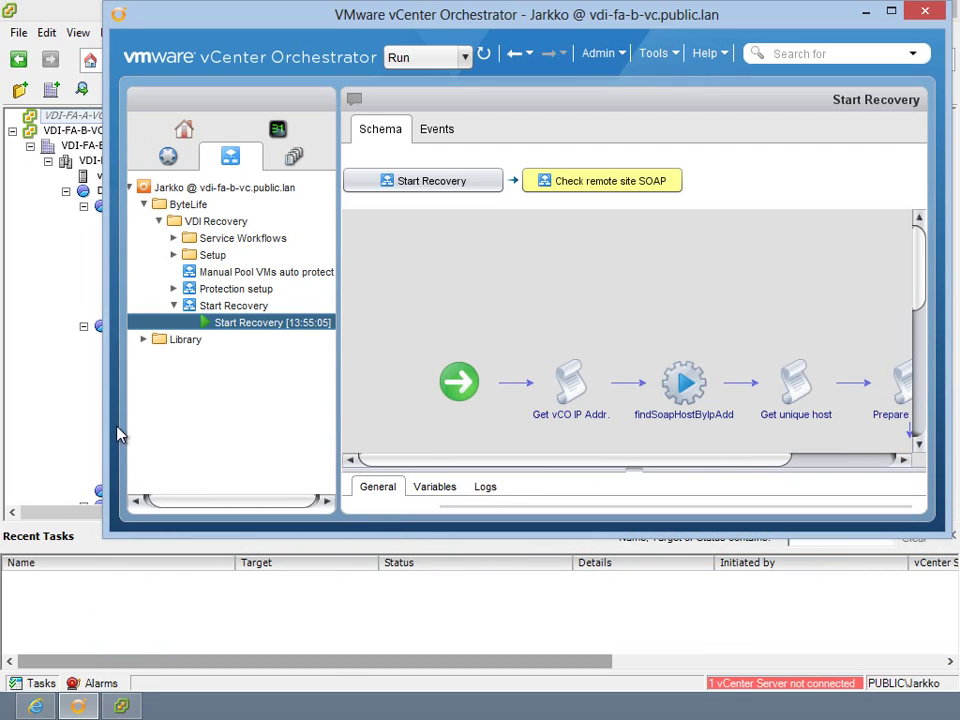
pyautogui.click(183, 135)
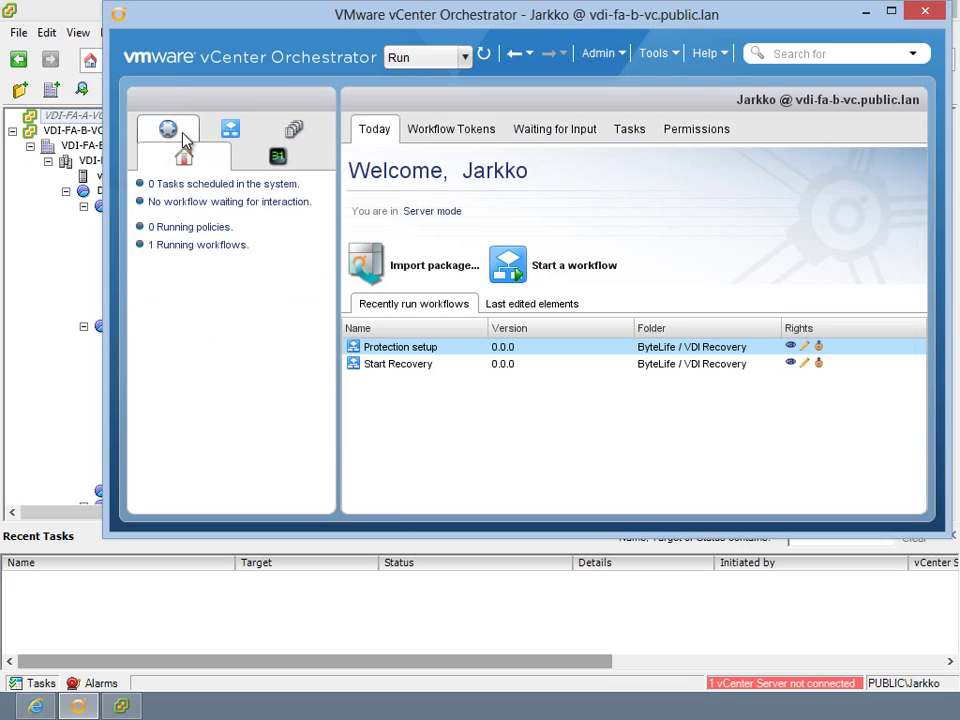
pyautogui.click(187, 246)
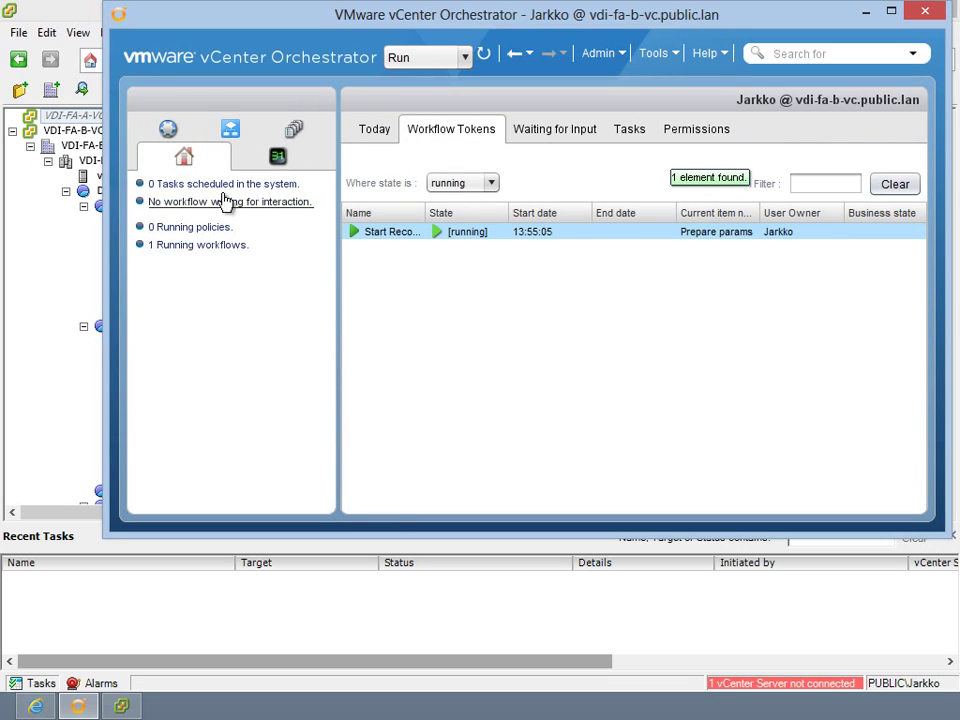
pyautogui.click(484, 56)
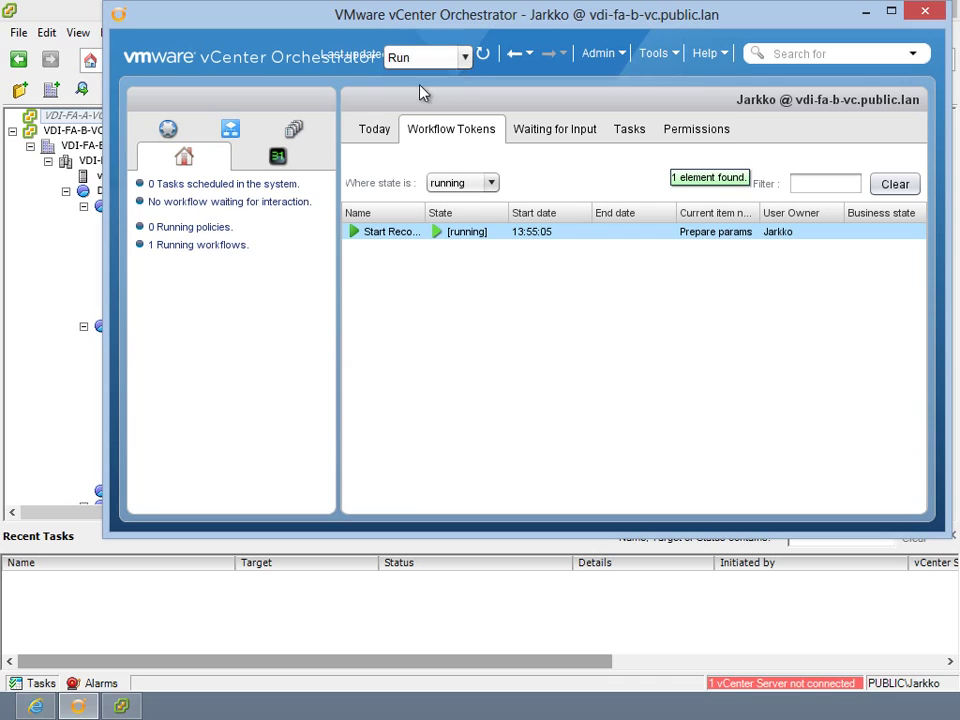
pyautogui.moveTo(107, 349); pyautogui.dragTo(230, 350)
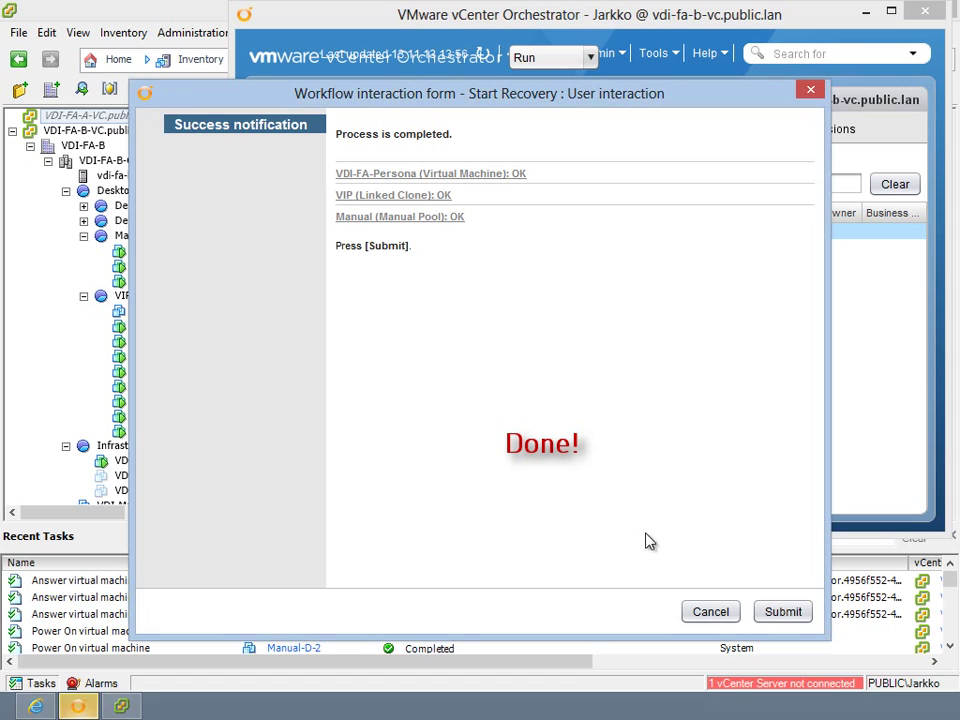
# Step: Submit the success notification of the Start Recovery workflow
pyautogui.click(781, 613)
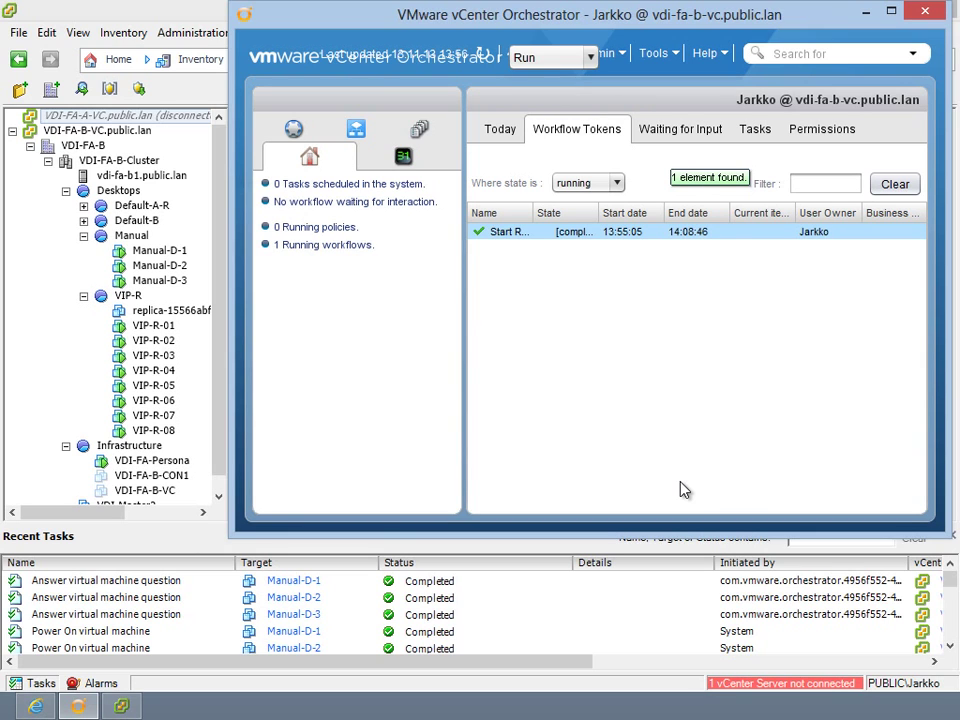
# Step: Connect VMware View Client to vdi-fa.public.lan, log in with the account password and launch the VIP-R desktop
pyautogui.press('Return')
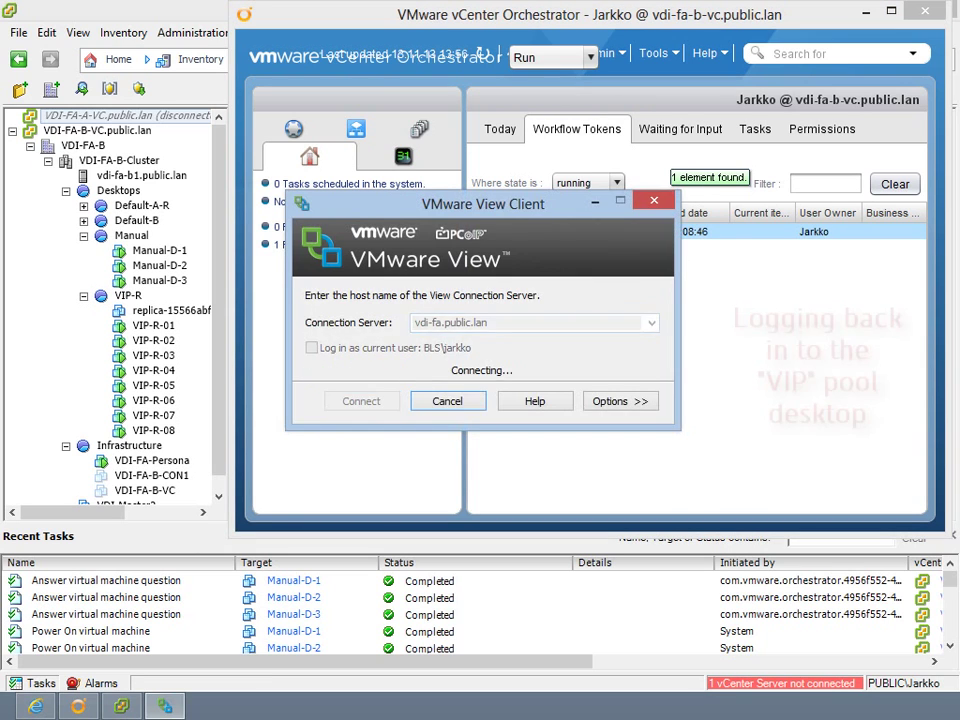
pyautogui.write('*********')
pyautogui.press('Return')
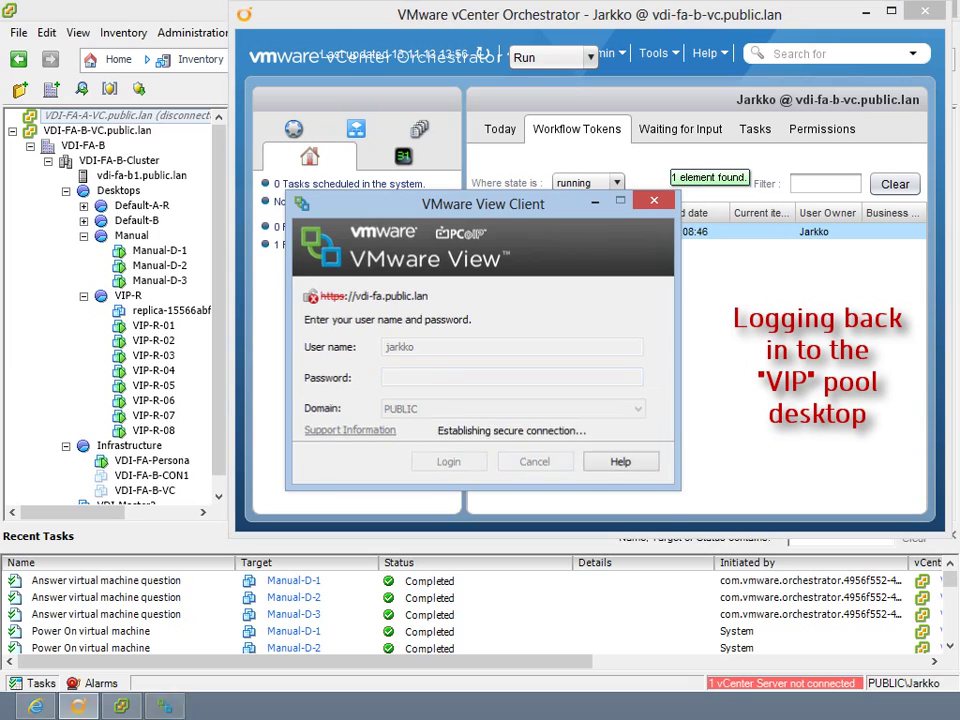
pyautogui.click(430, 375)
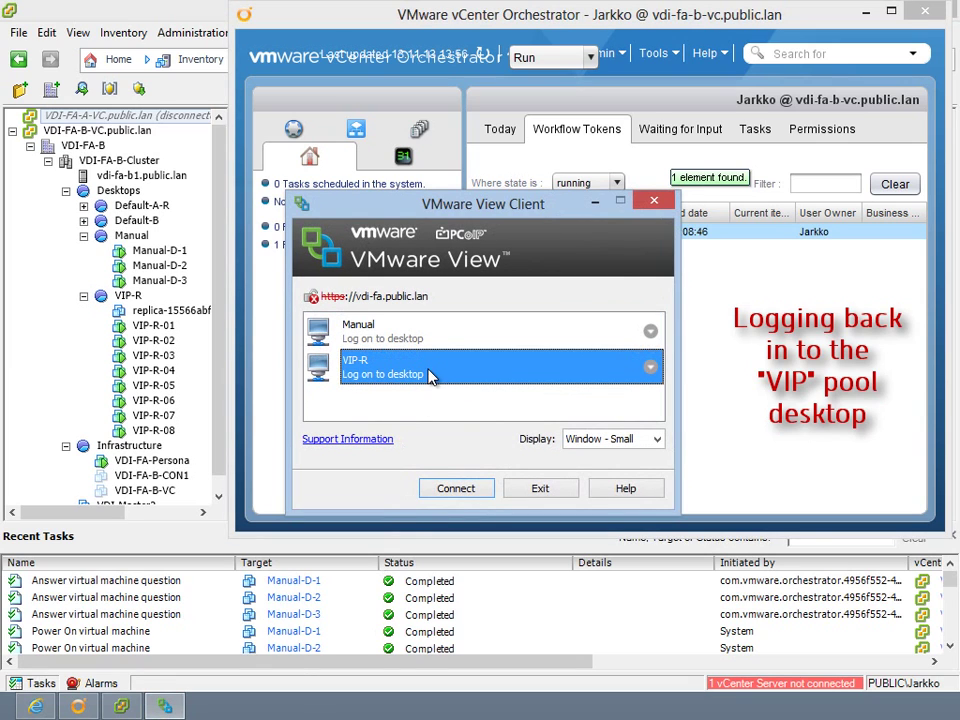
pyautogui.click(456, 488)
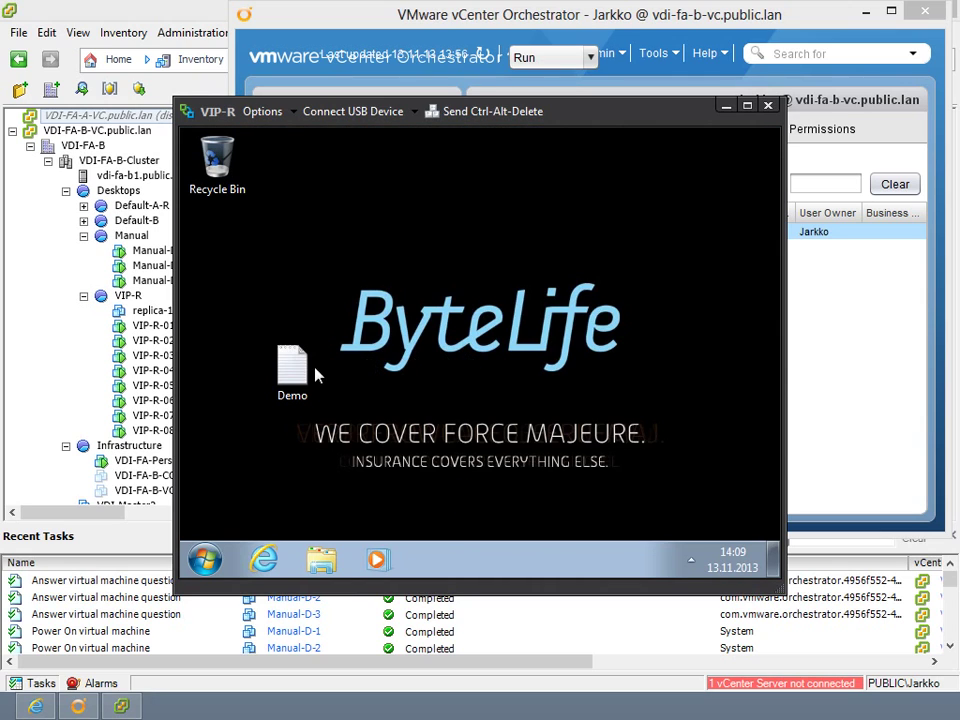
# Step: Open the Demo text file on the VIP-R desktop to check its content, and log off from the desktop
pyautogui.doubleClick(288, 369)
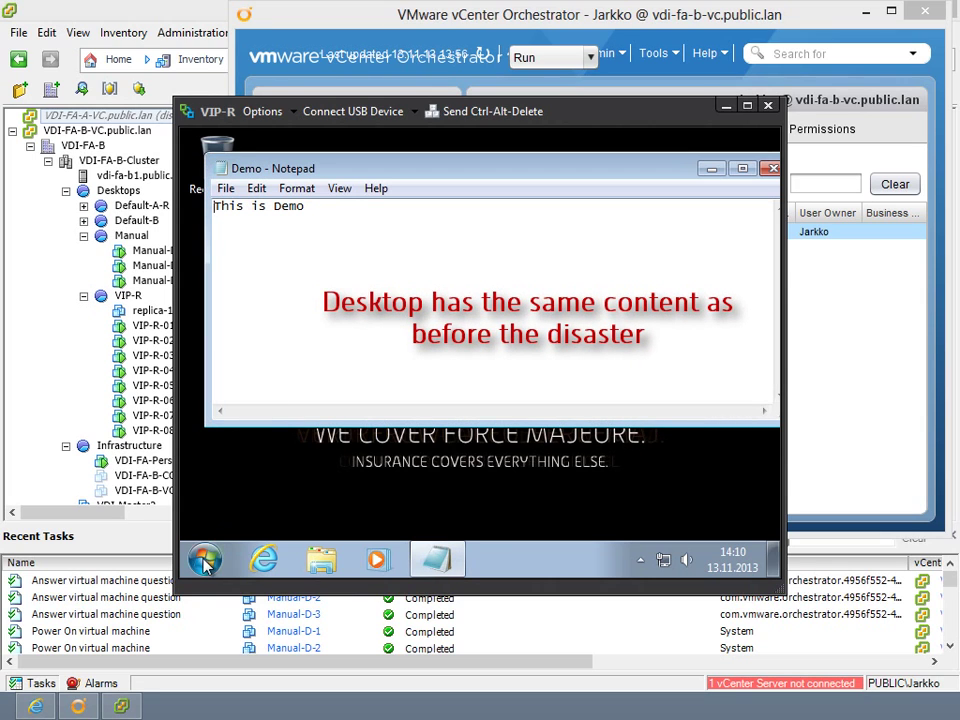
pyautogui.press('super')
pyautogui.click(508, 518)
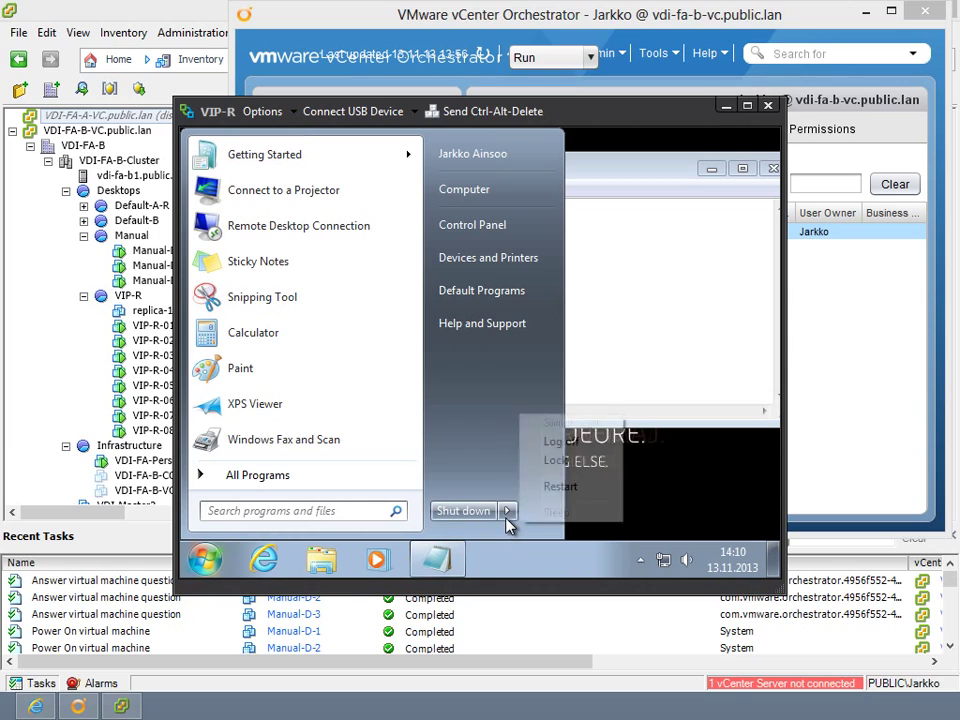
pyautogui.click(552, 445)
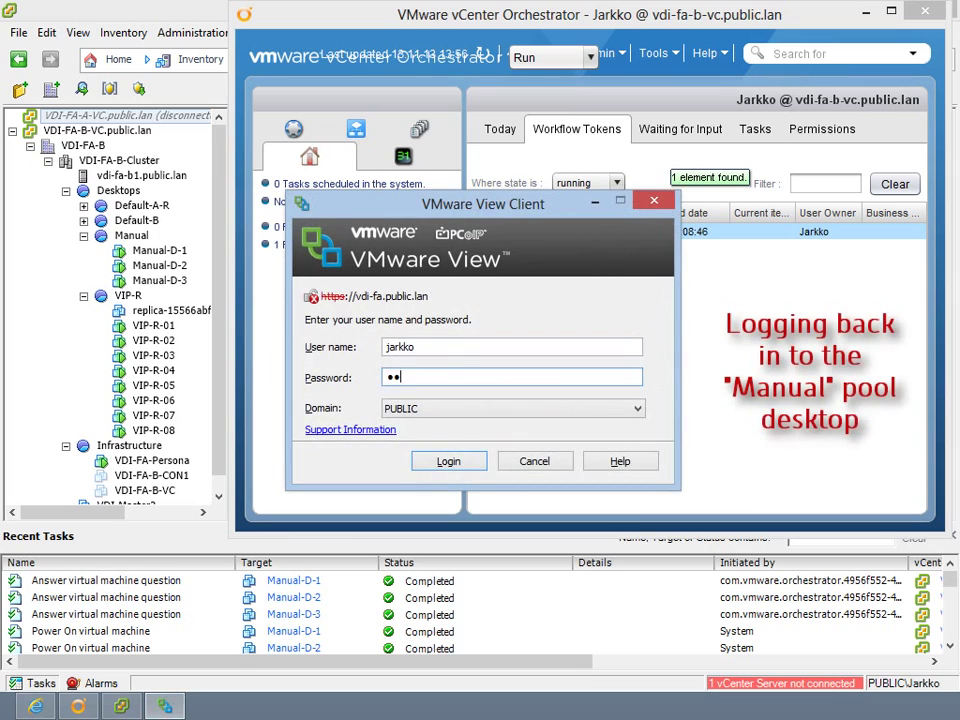
# Step: Log in to vdi-fa.public.lan again in VMware View Client with the account password and launch the Manual desktop
pyautogui.press('Return')
pyautogui.click(489, 332)
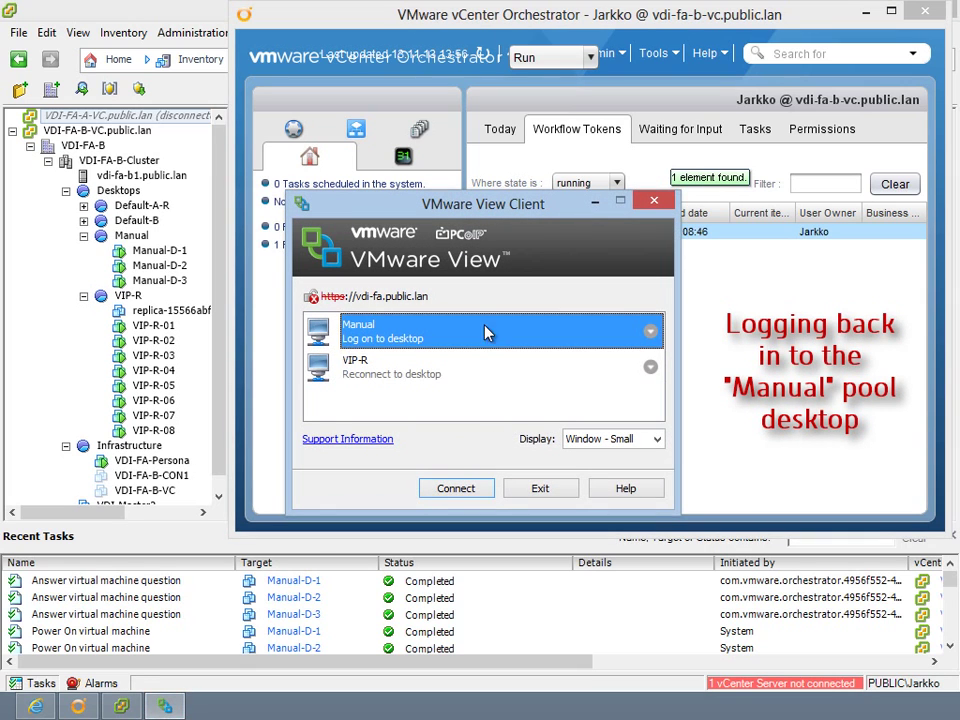
pyautogui.click(455, 489)
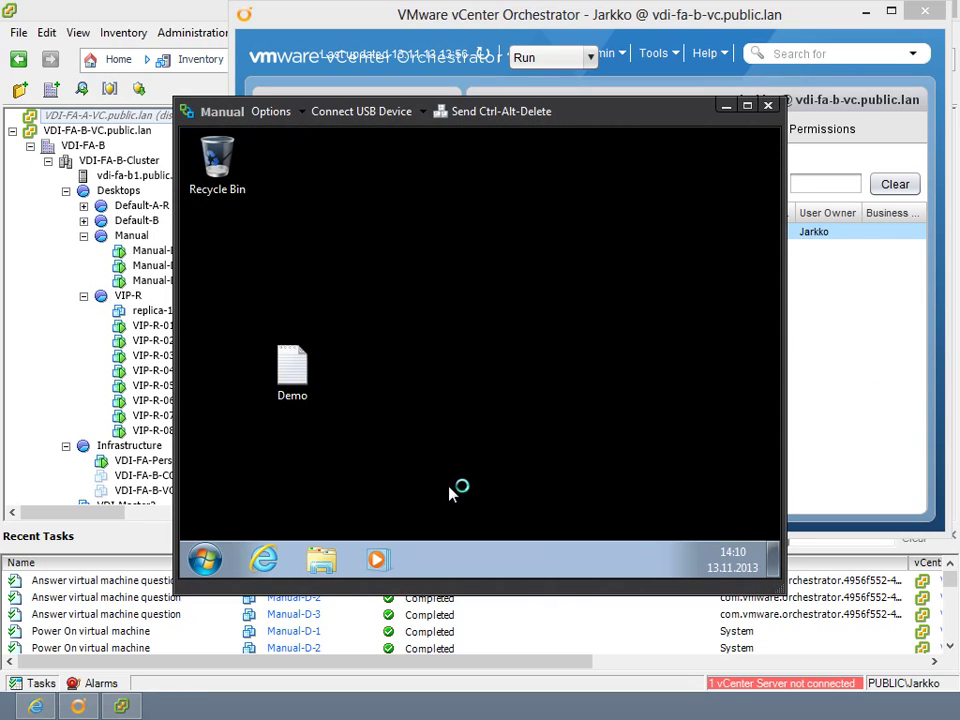
# Step: Browse to Local Disk (C:) on the Manual desktop and check for the Demo Folder
pyautogui.click(322, 562)
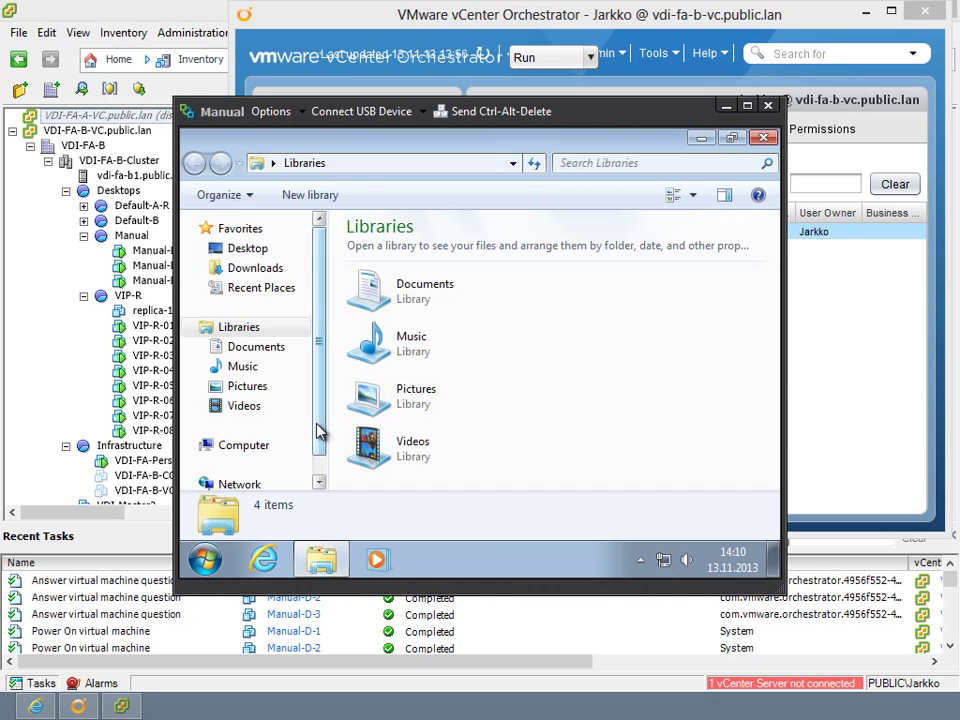
pyautogui.click(243, 445)
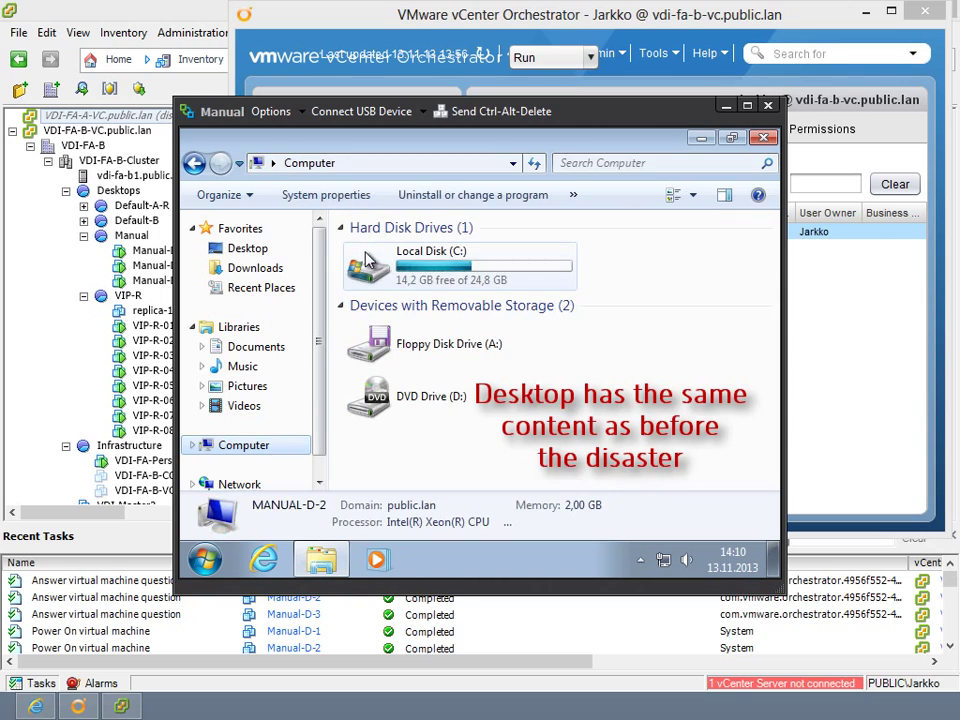
pyautogui.doubleClick(381, 268)
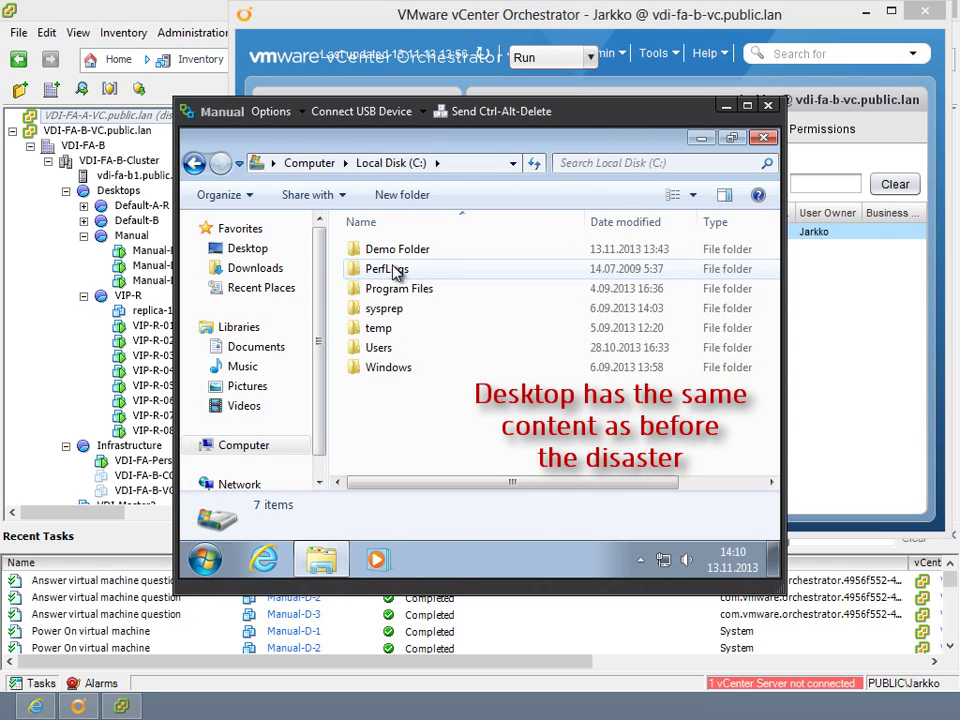
pyautogui.click(440, 252)
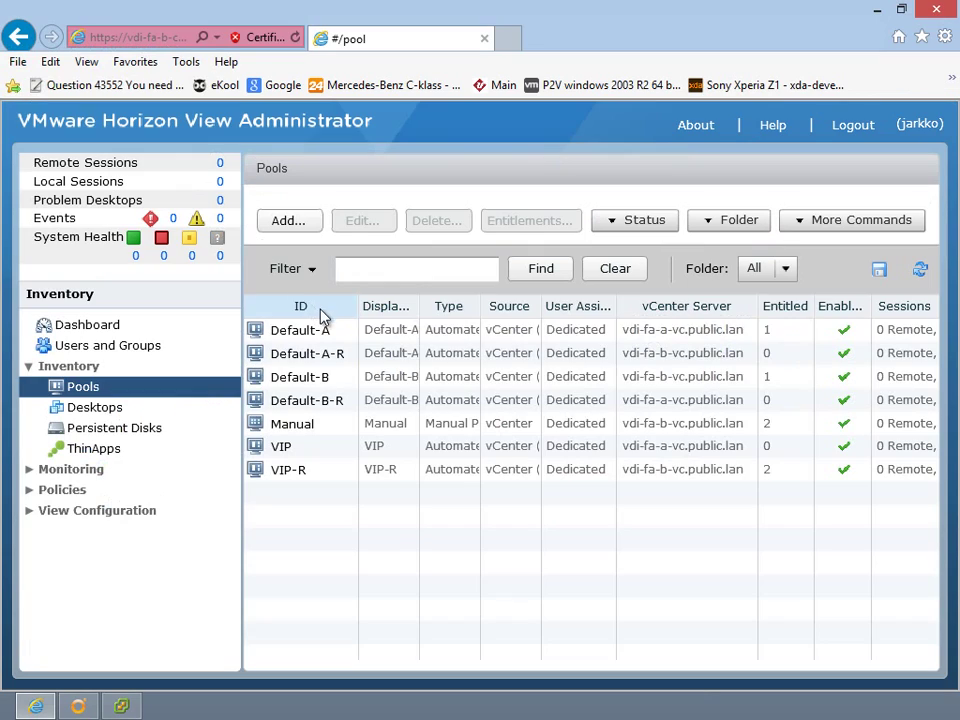
# Step: Switch to VMware Horizon View Administrator and select the Manual pool in the pool inventory
pyautogui.click(331, 428)
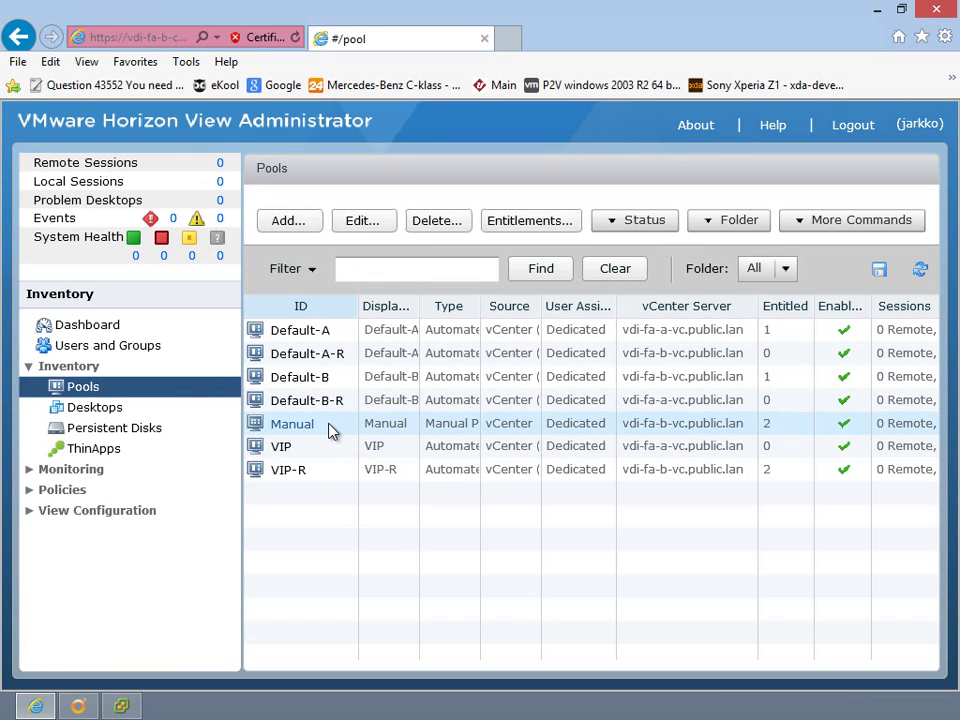